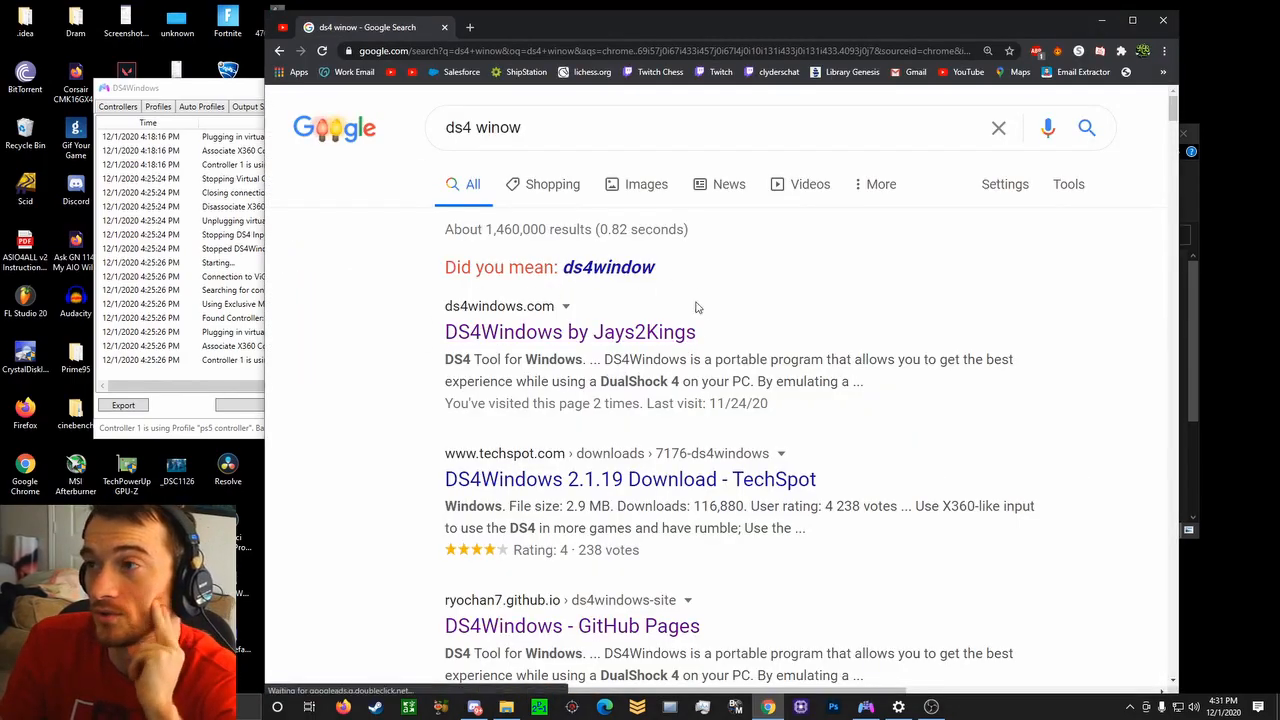
Open the DS4Windows GitHub Pages site from the search results and go to its download page with the Version 2.1.19 release
drag(771, 361, 514, 311)
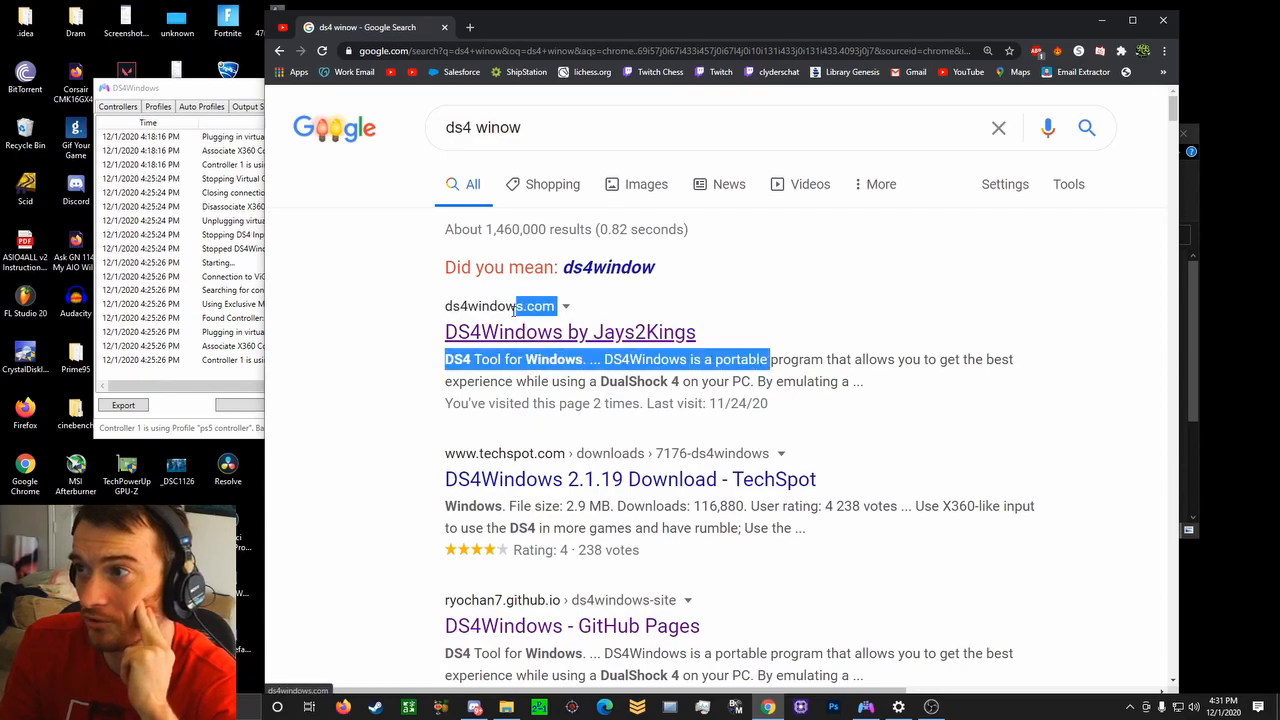
click(791, 358)
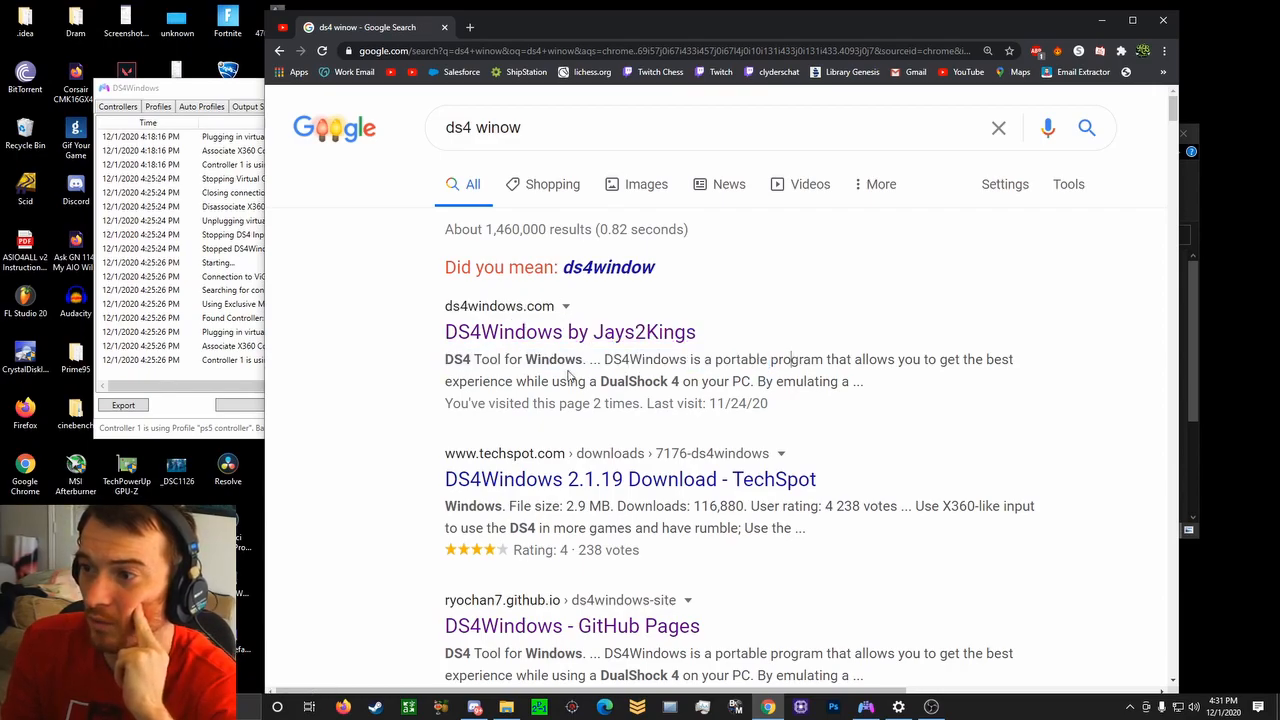
scroll(570, 375, down, 3)
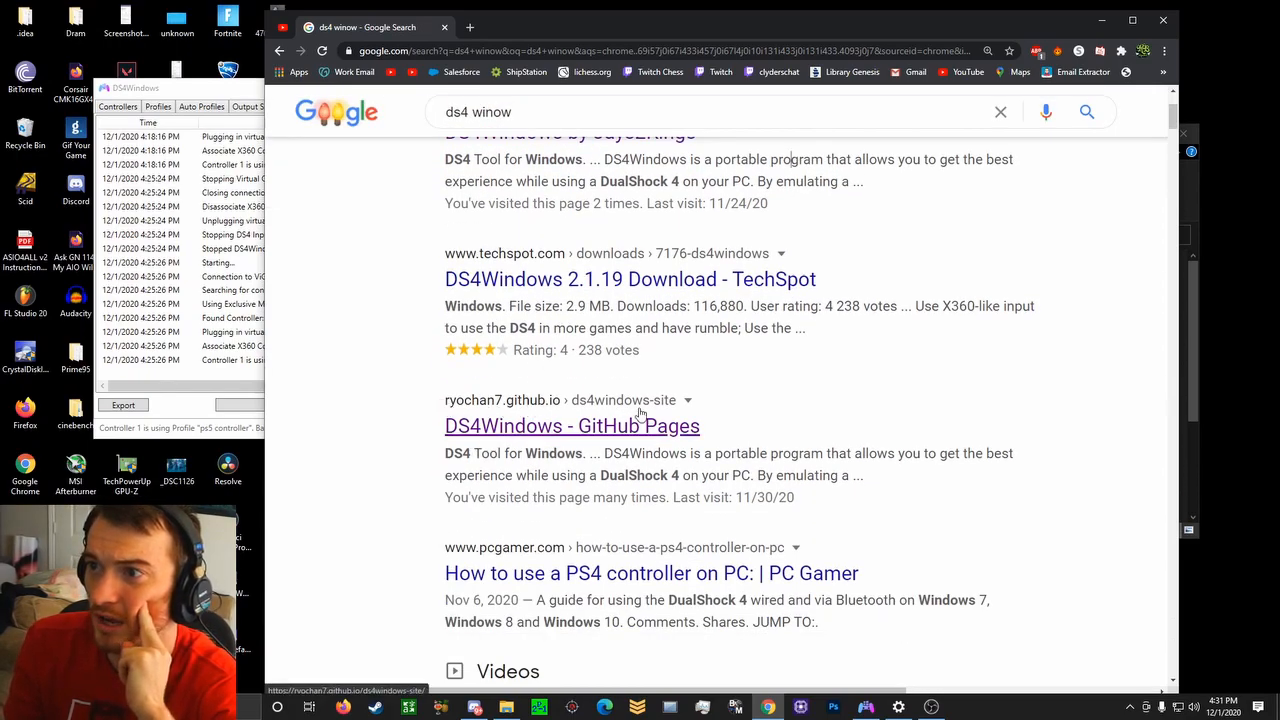
drag(804, 455, 450, 400)
click(520, 430)
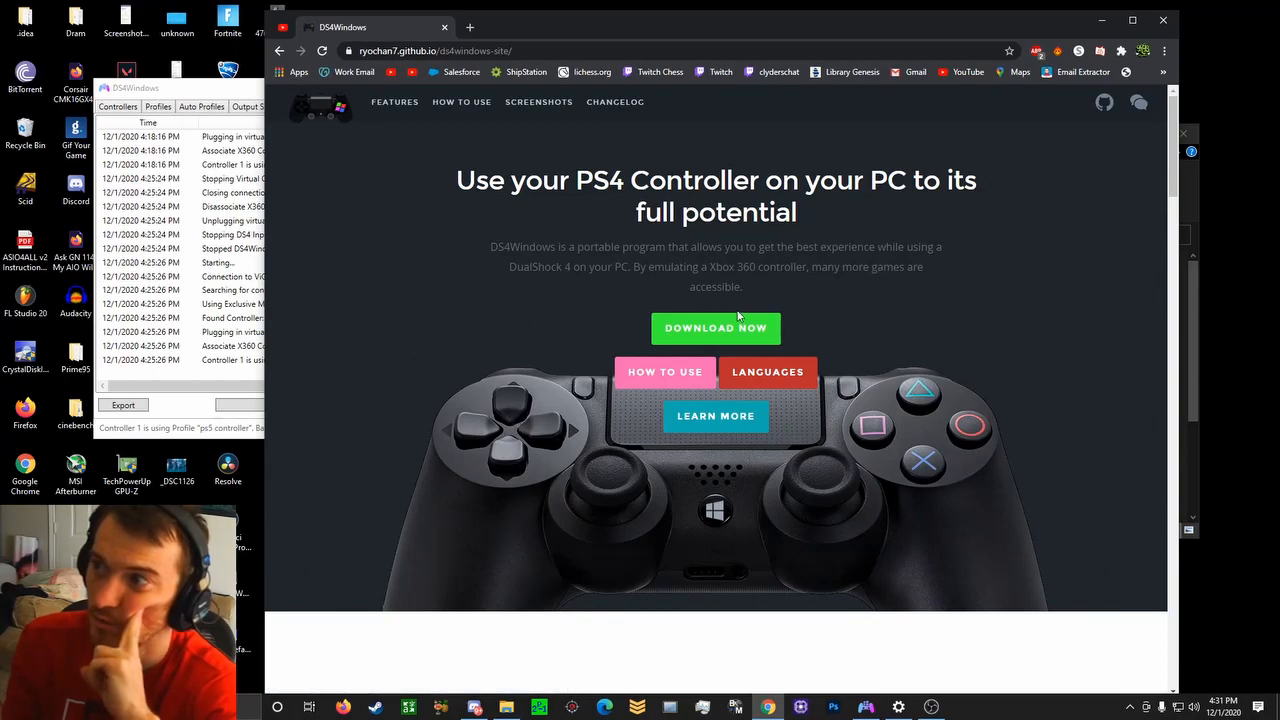
click(716, 333)
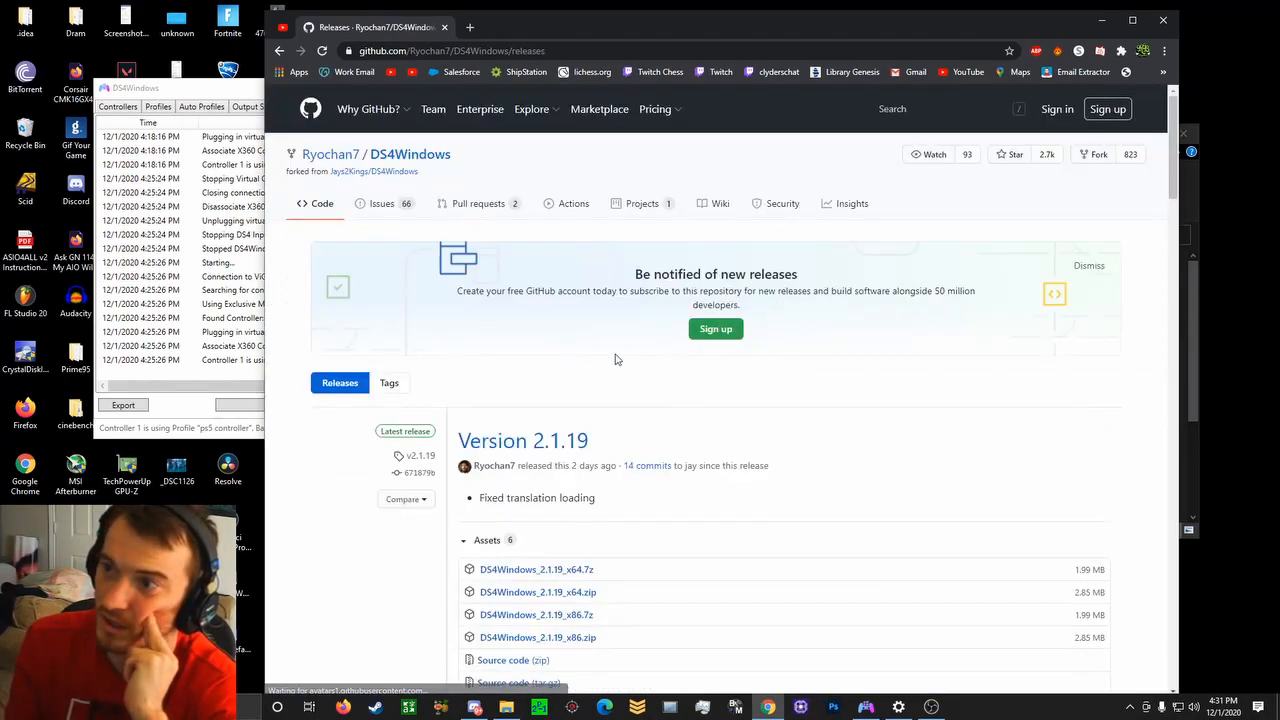
scroll(560, 420, down, 2)
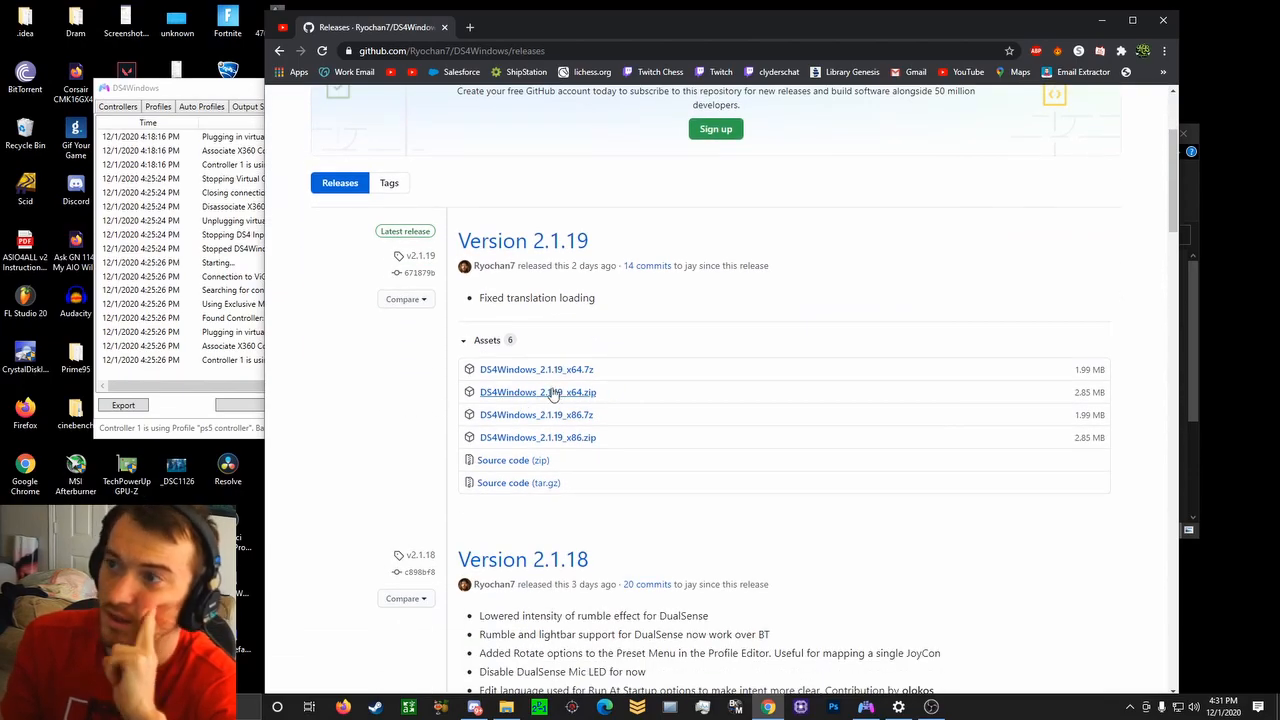
Compare the x64 and x86 download files listed under the Version 2.1.19 assets
drag(608, 373, 590, 370)
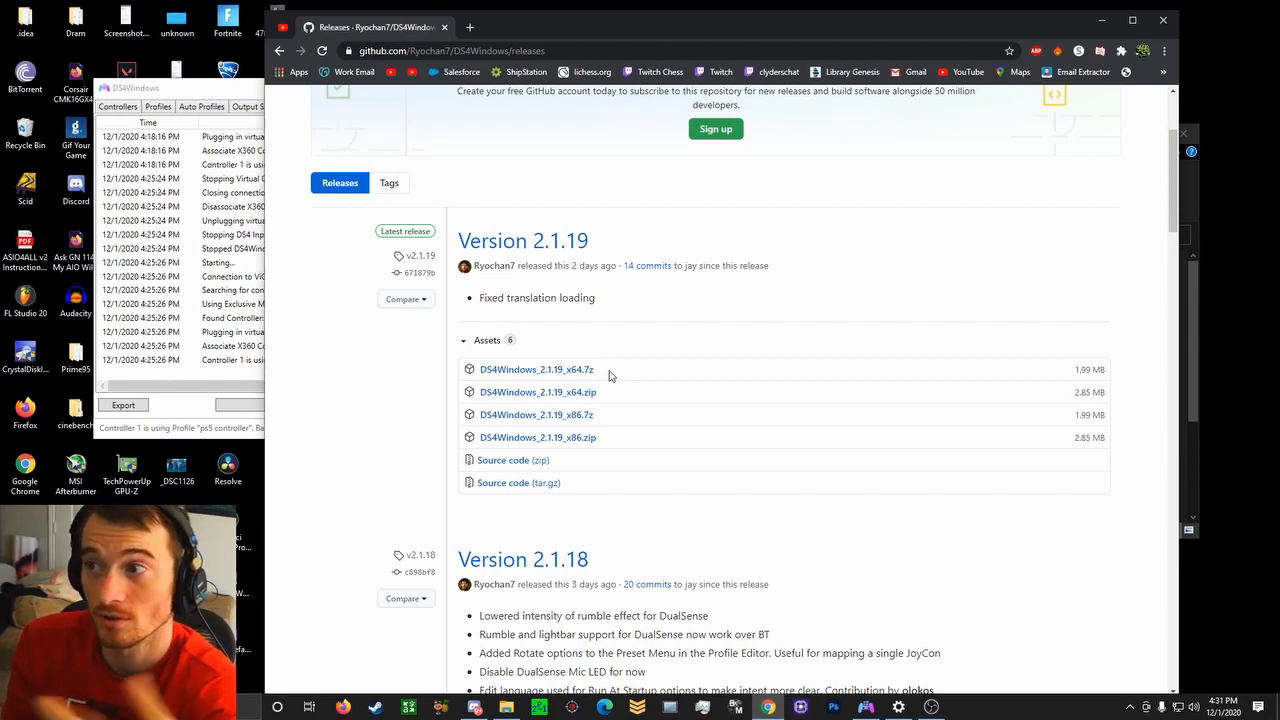
drag(601, 370, 505, 371)
click(626, 373)
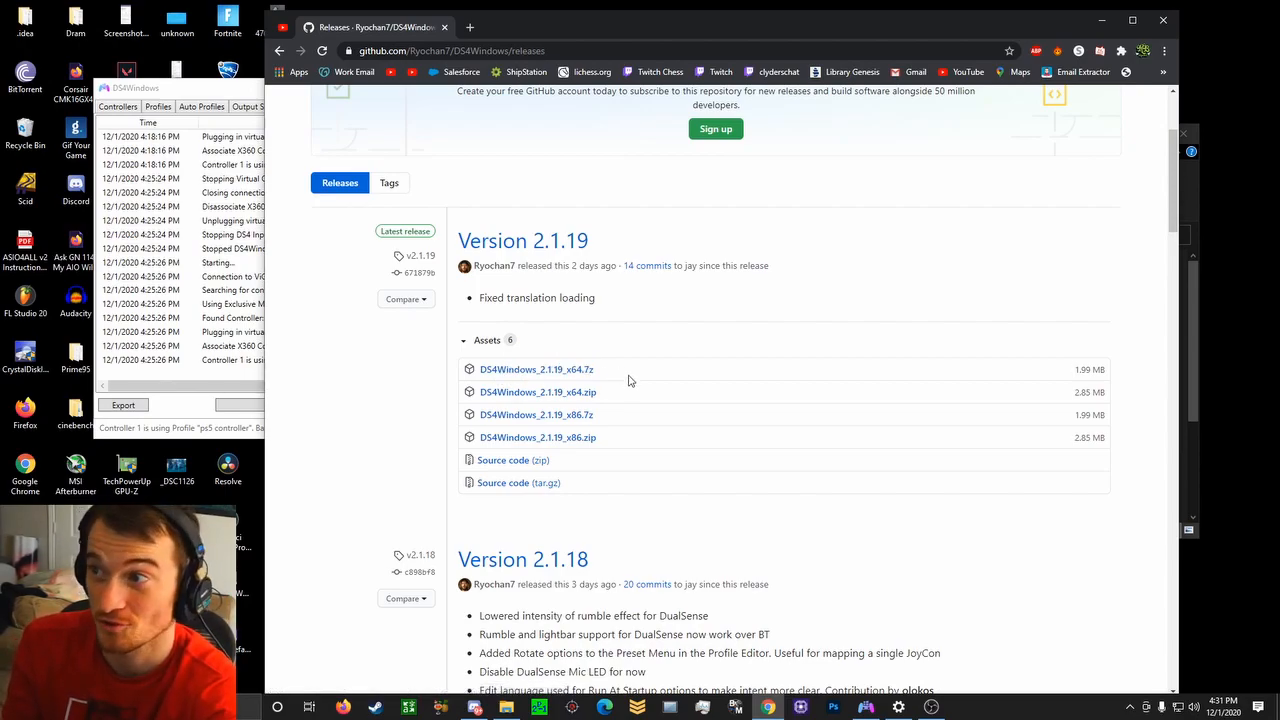
drag(612, 398, 503, 392)
click(631, 396)
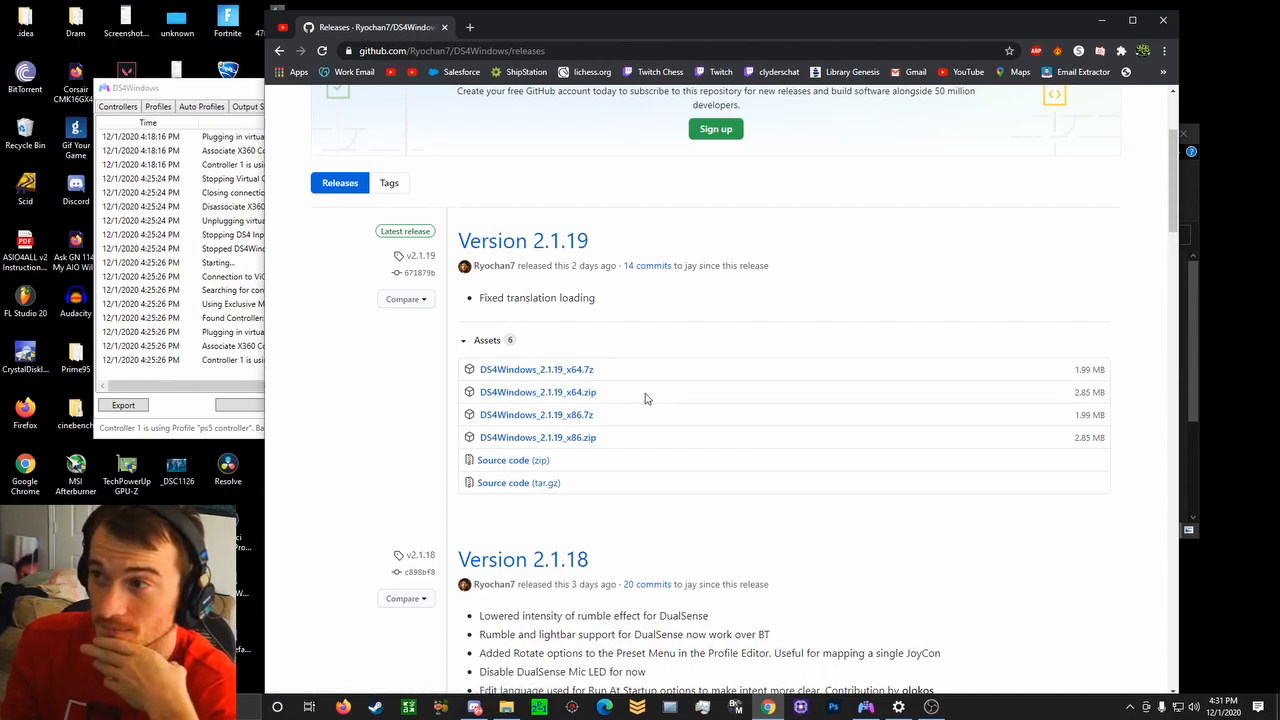
drag(612, 420, 508, 415)
click(609, 397)
drag(609, 397, 550, 393)
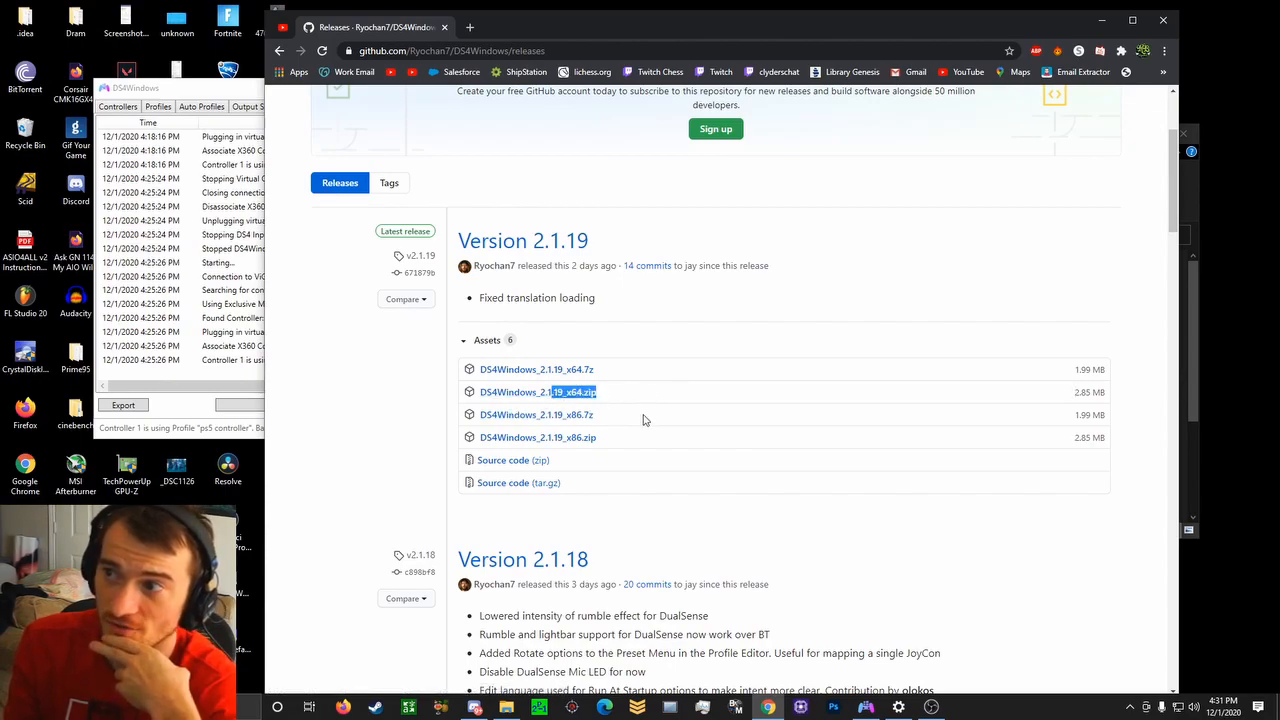
click(645, 418)
Search Windows for "about" and open the About your PC system settings
click(248, 707)
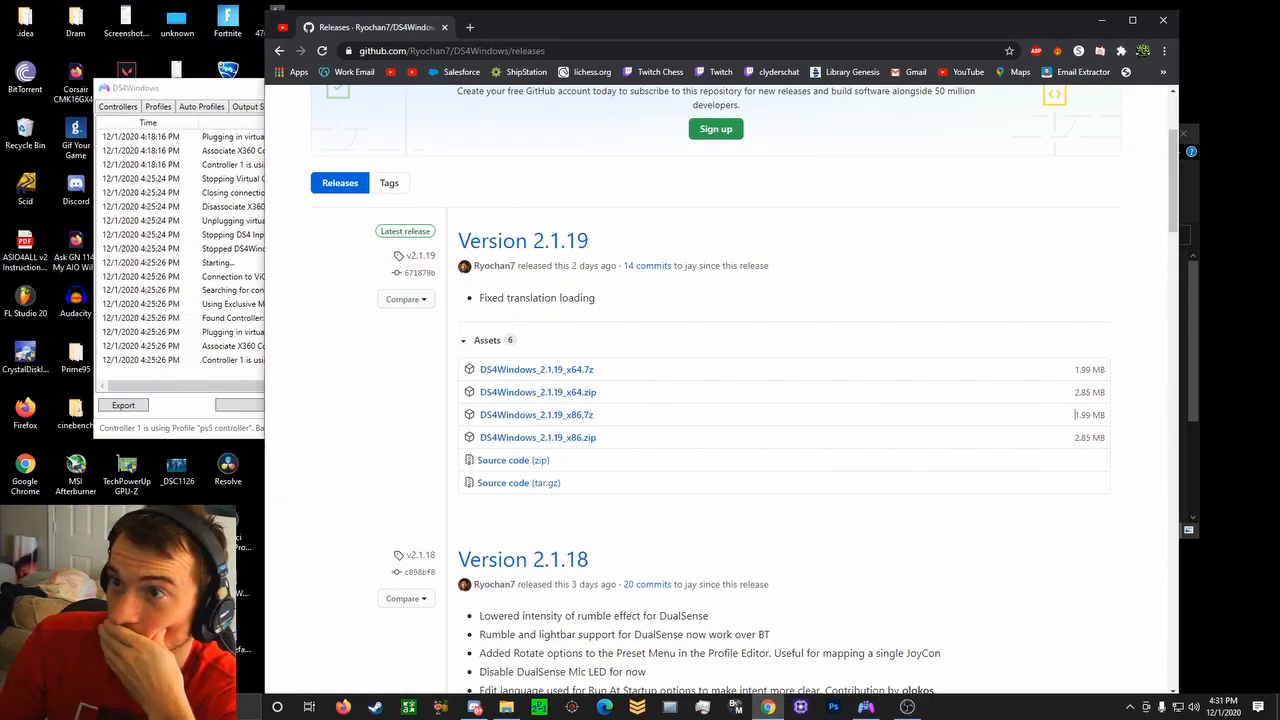
click(150, 707)
text(about)
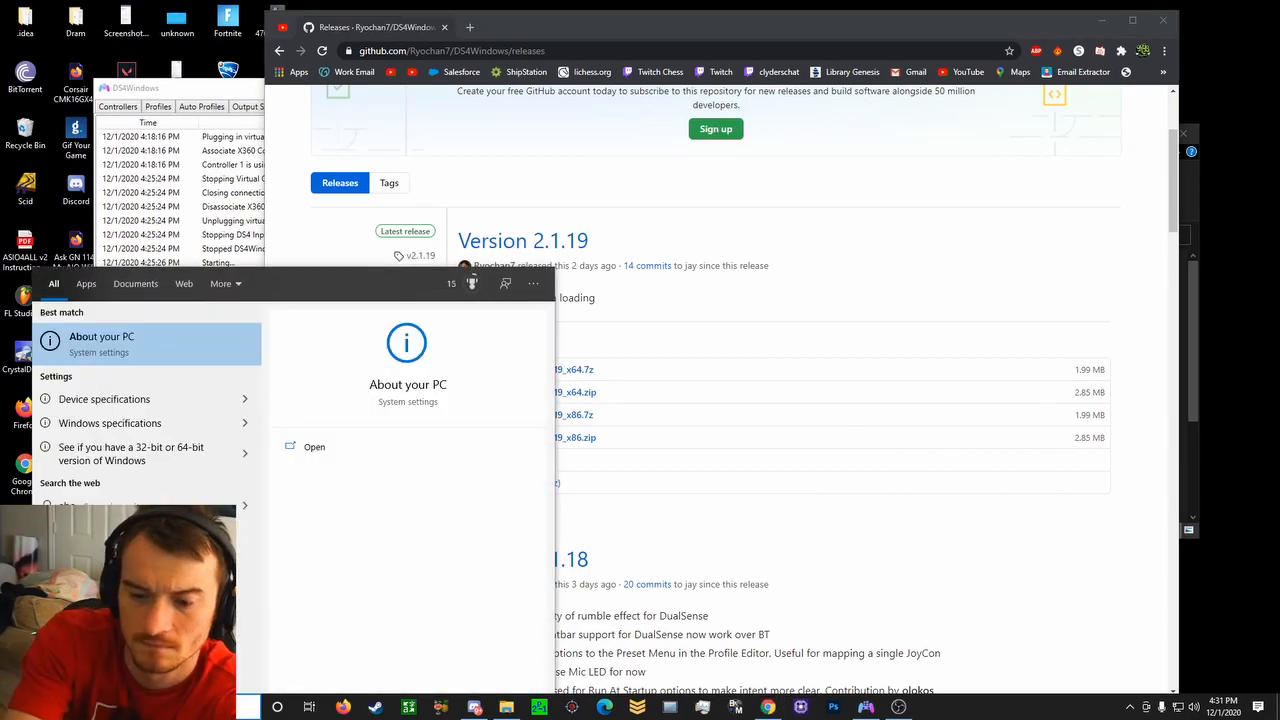
click(167, 343)
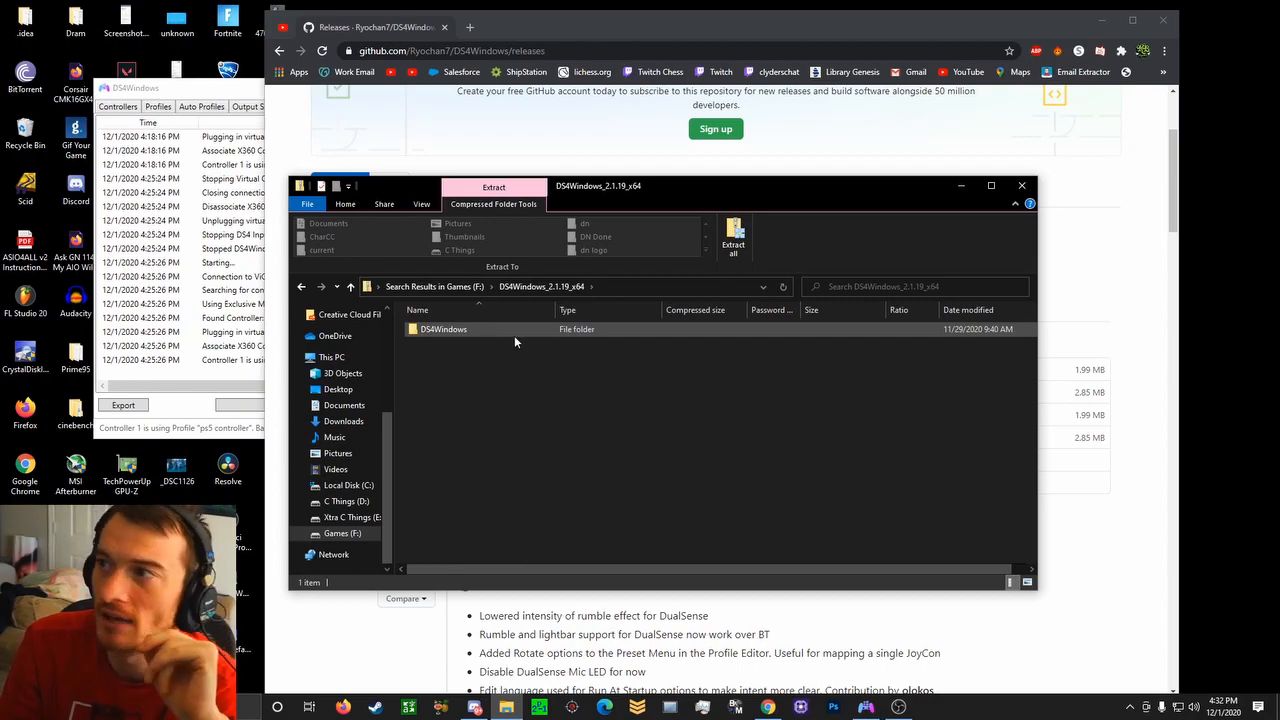
click(735, 244)
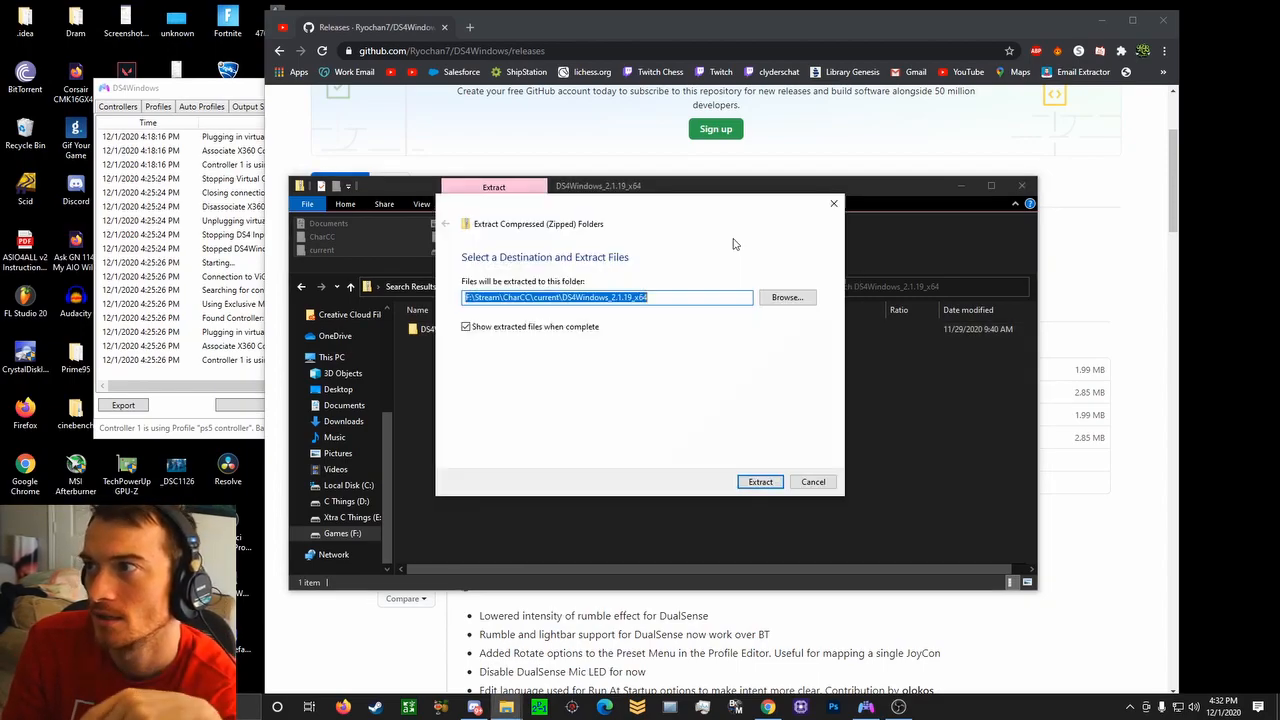
click(775, 298)
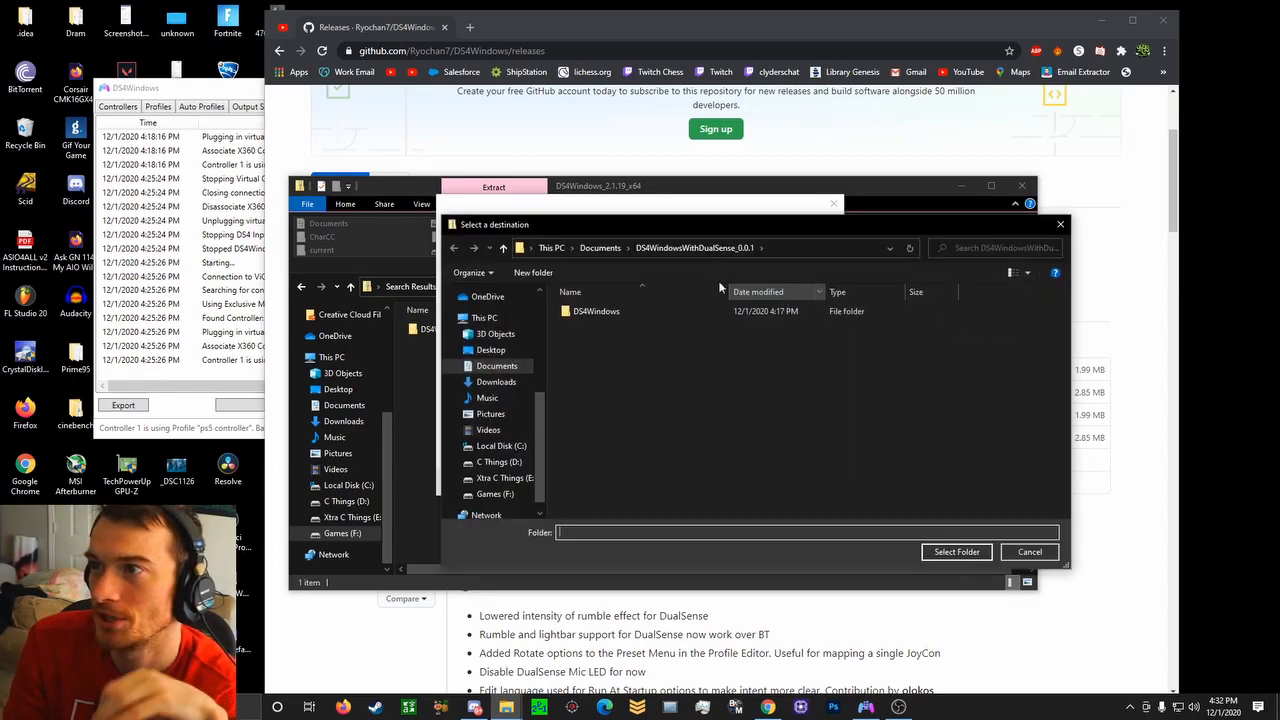
click(496, 367)
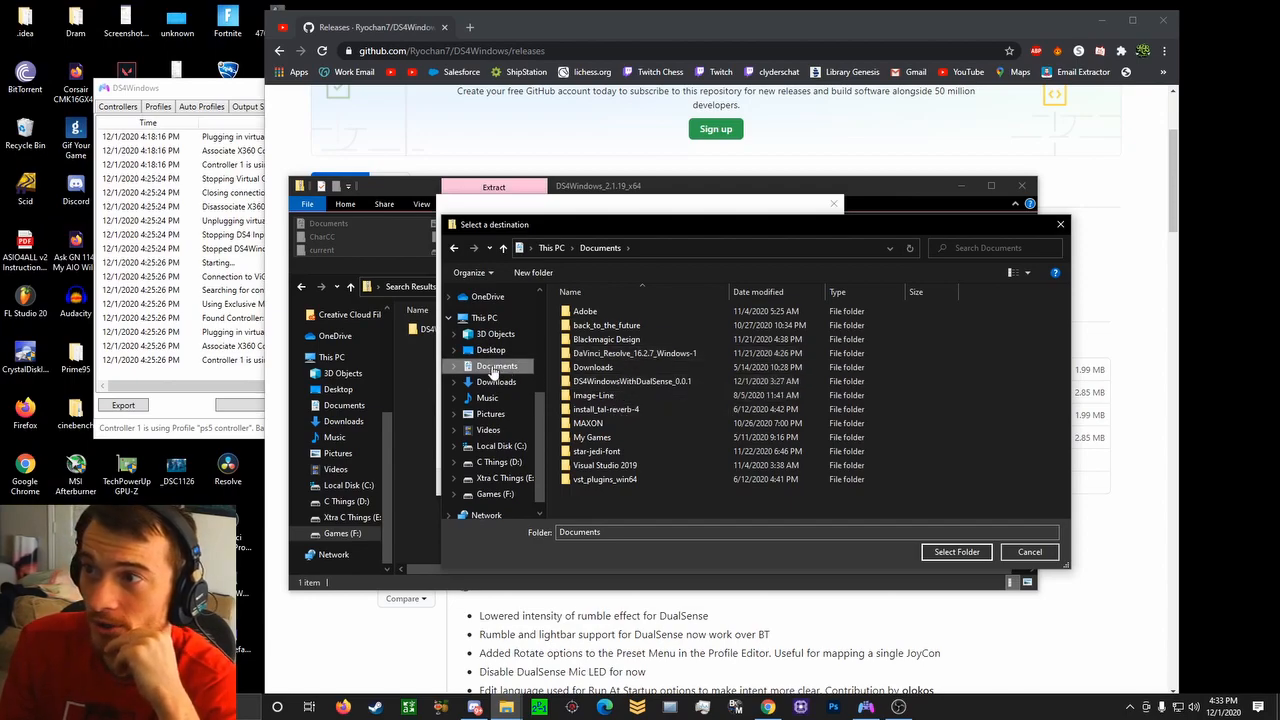
click(627, 382)
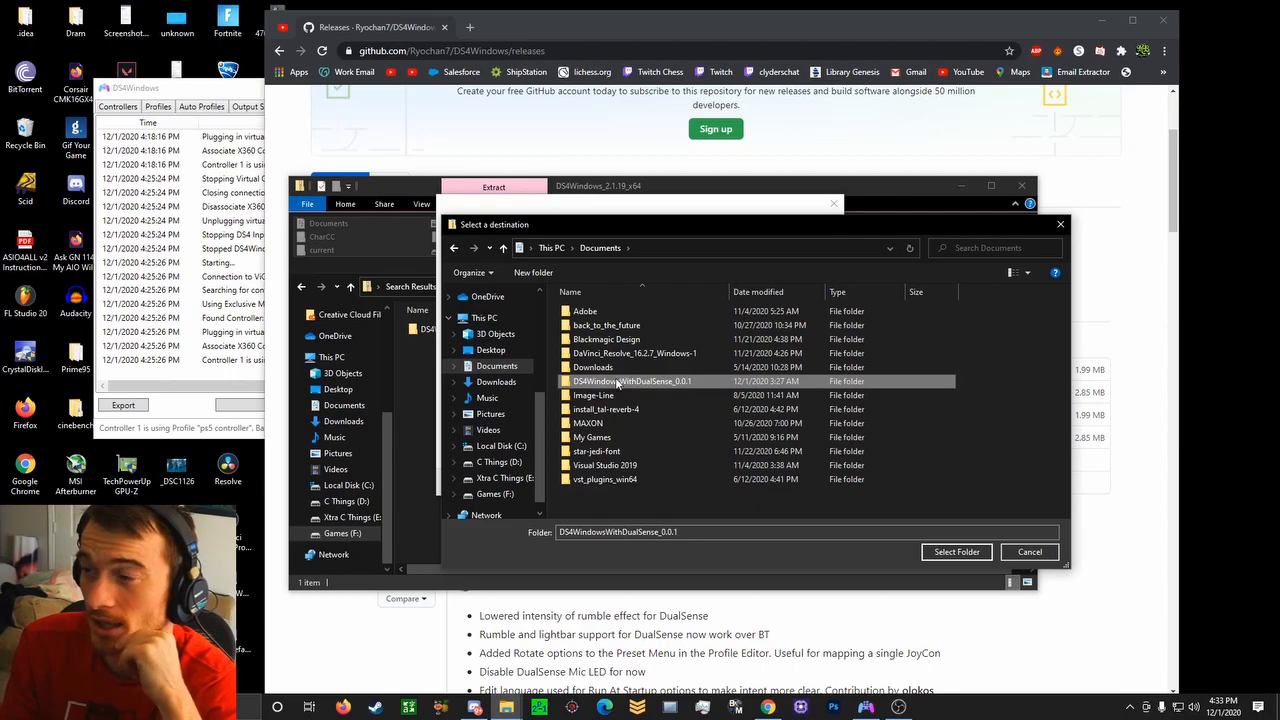
double_click(620, 381)
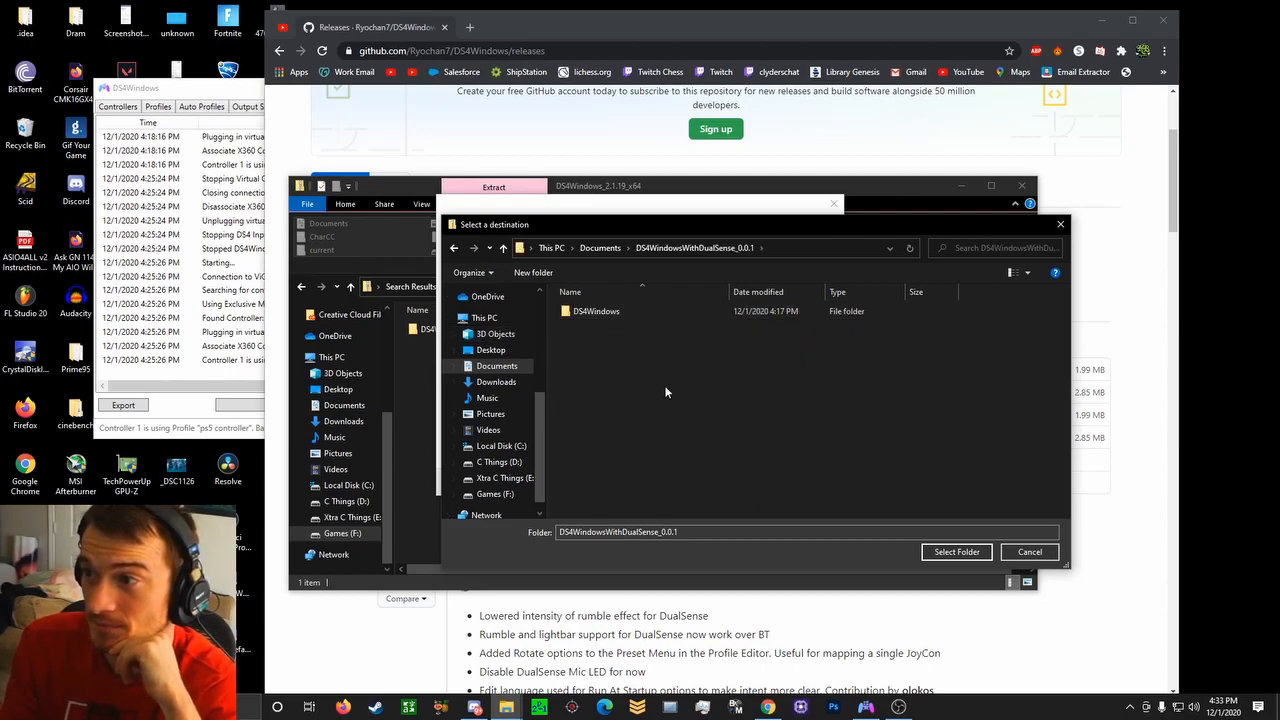
click(1030, 553)
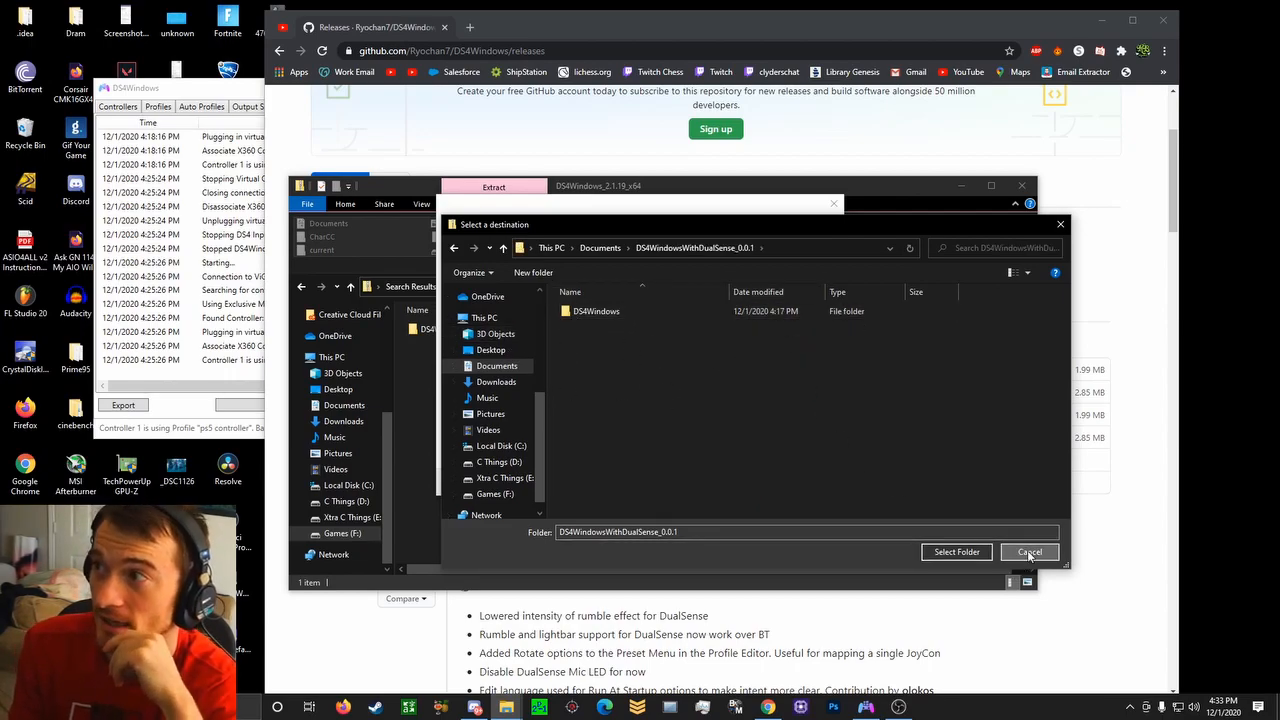
click(812, 479)
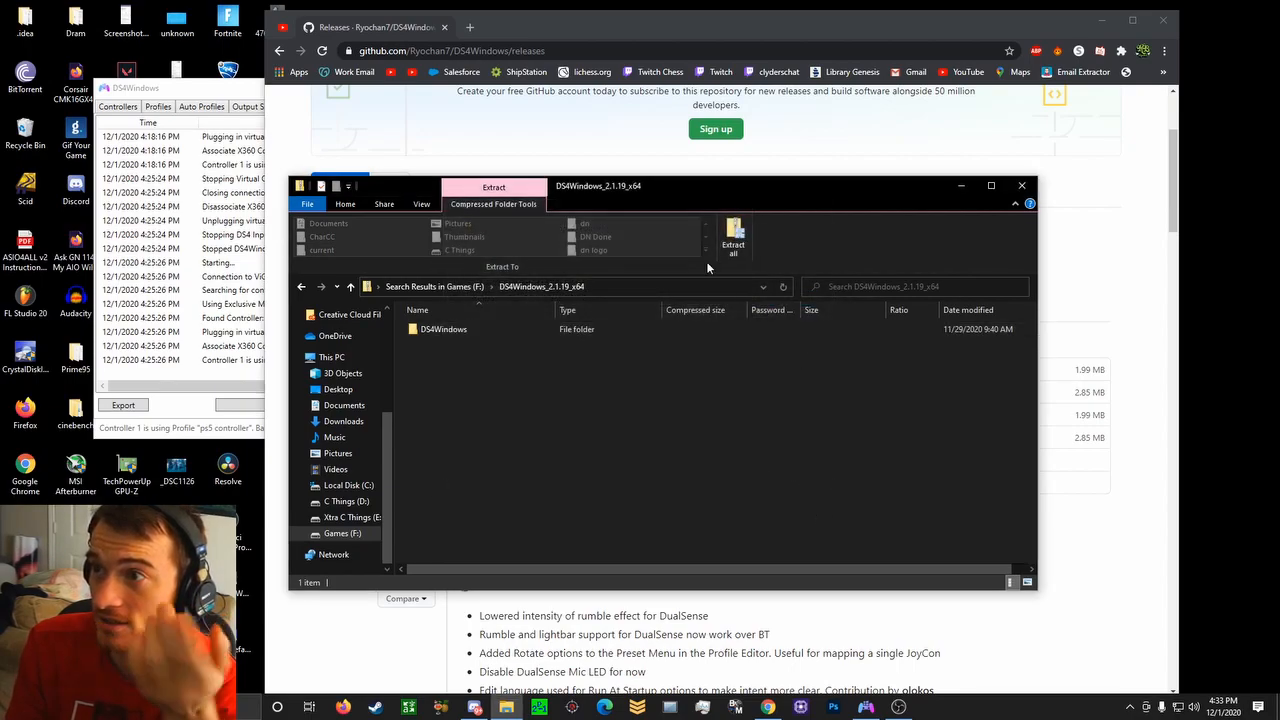
click(1020, 187)
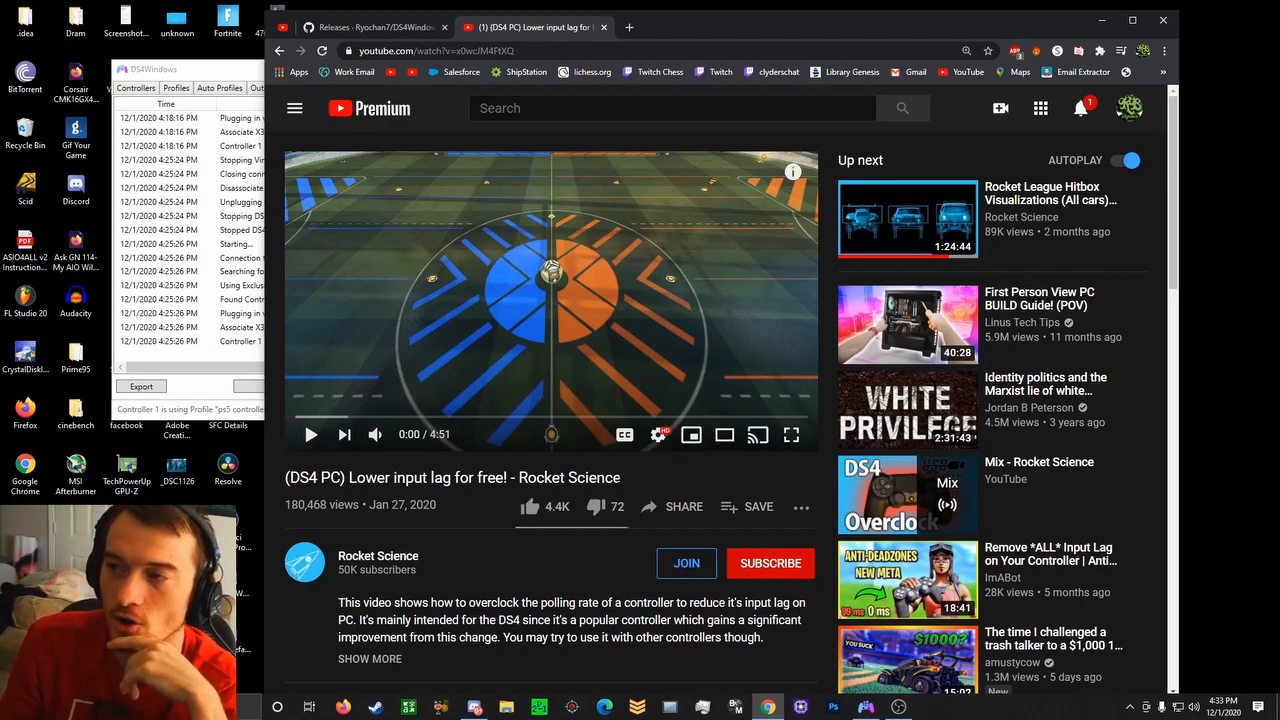
Open the hidusbf GitHub link from the full description of the input lag video and download the repository as a ZIP
drag(621, 478, 390, 470)
click(393, 476)
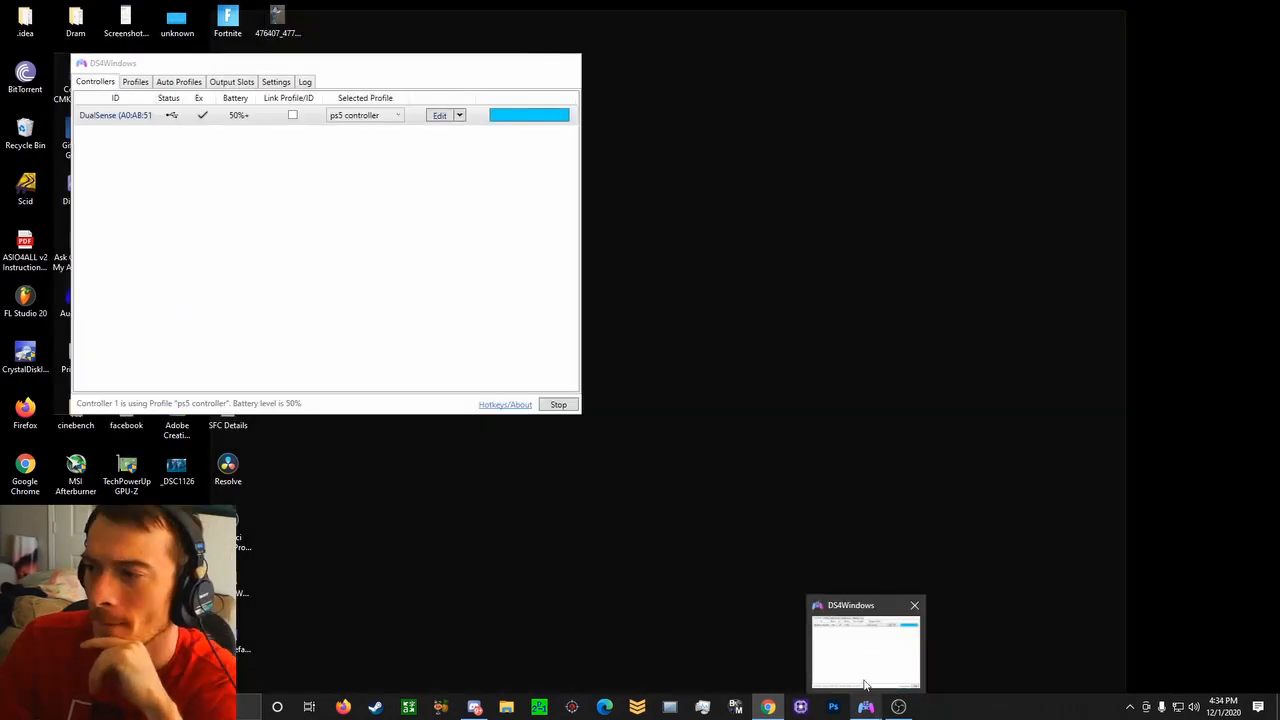
scroll(486, 516, down, 3)
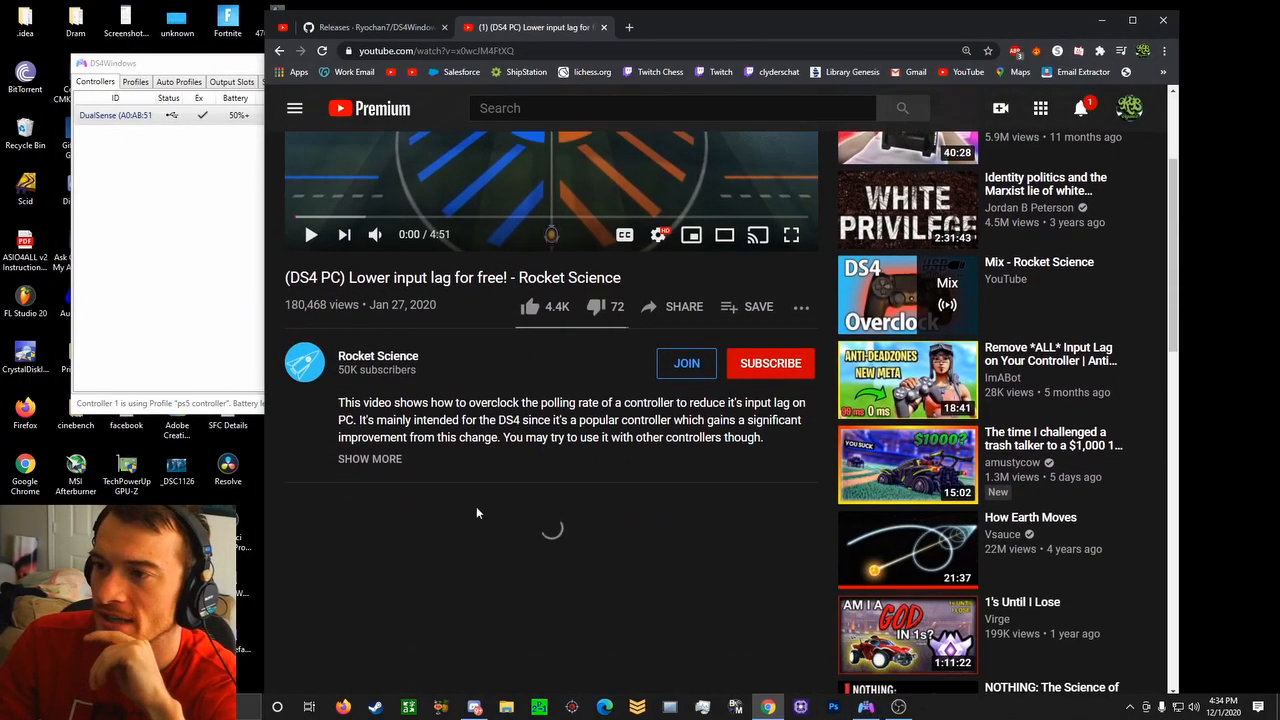
click(370, 459)
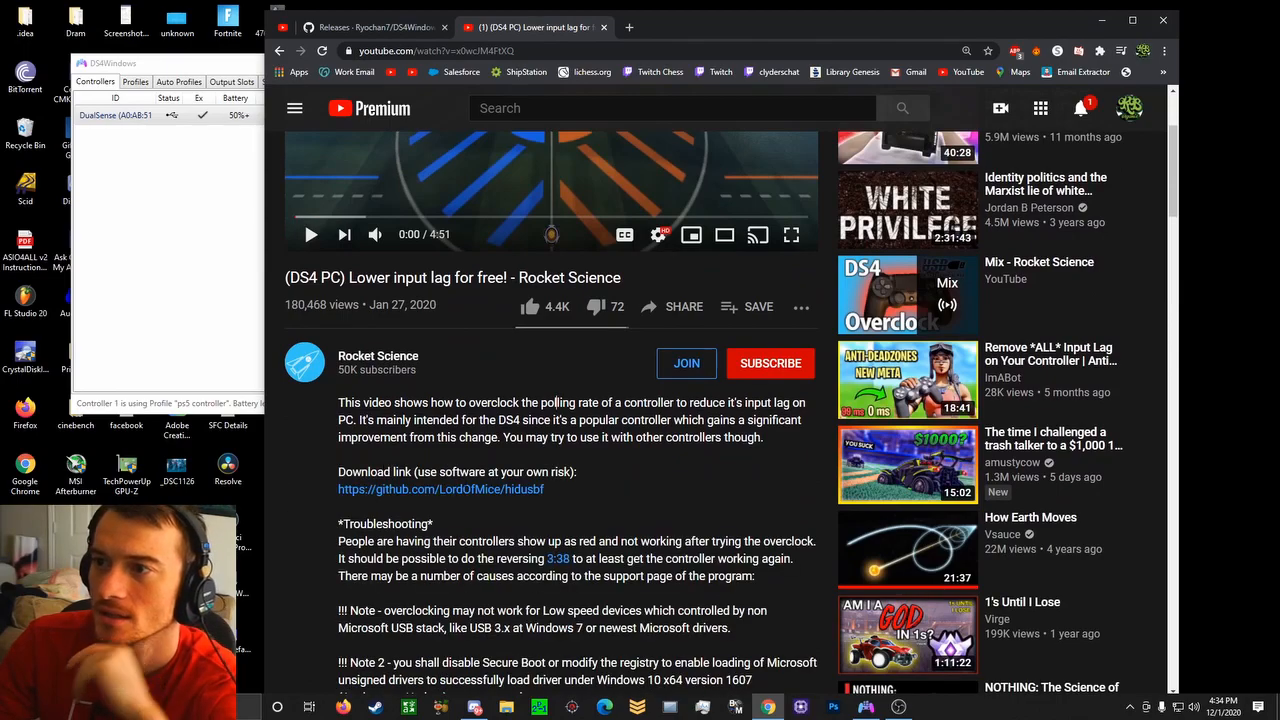
click(469, 490)
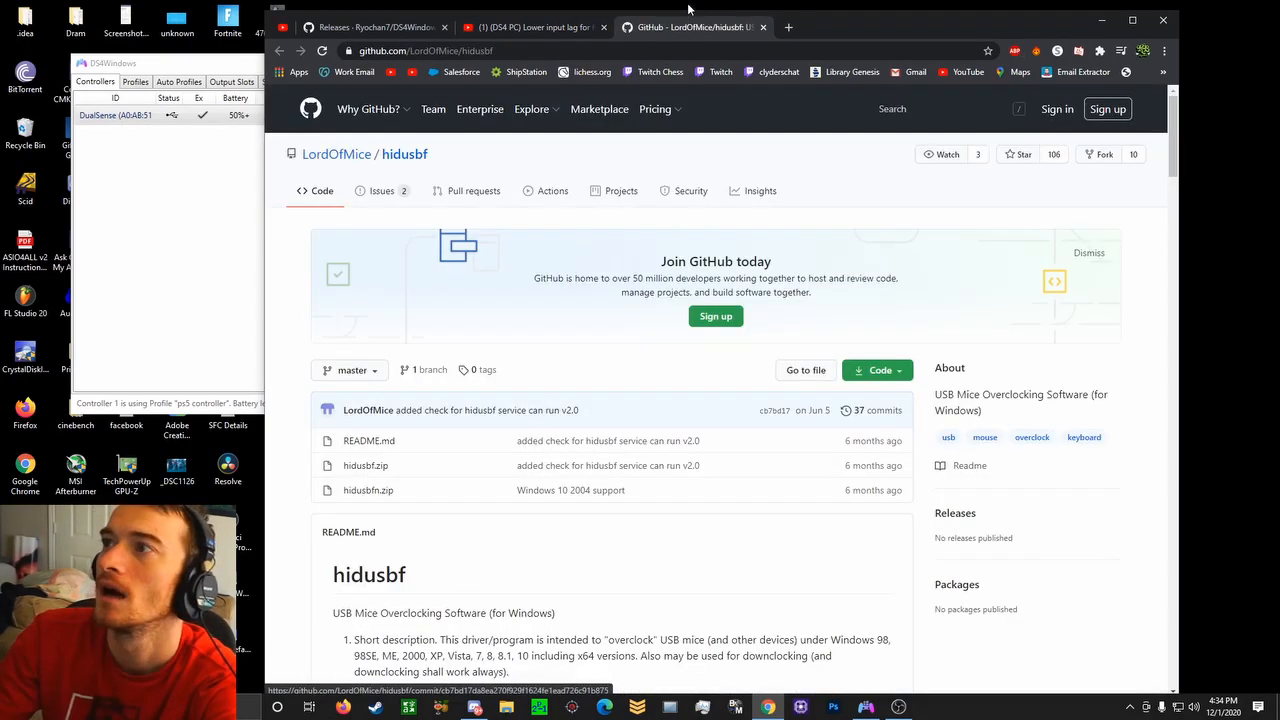
click(881, 372)
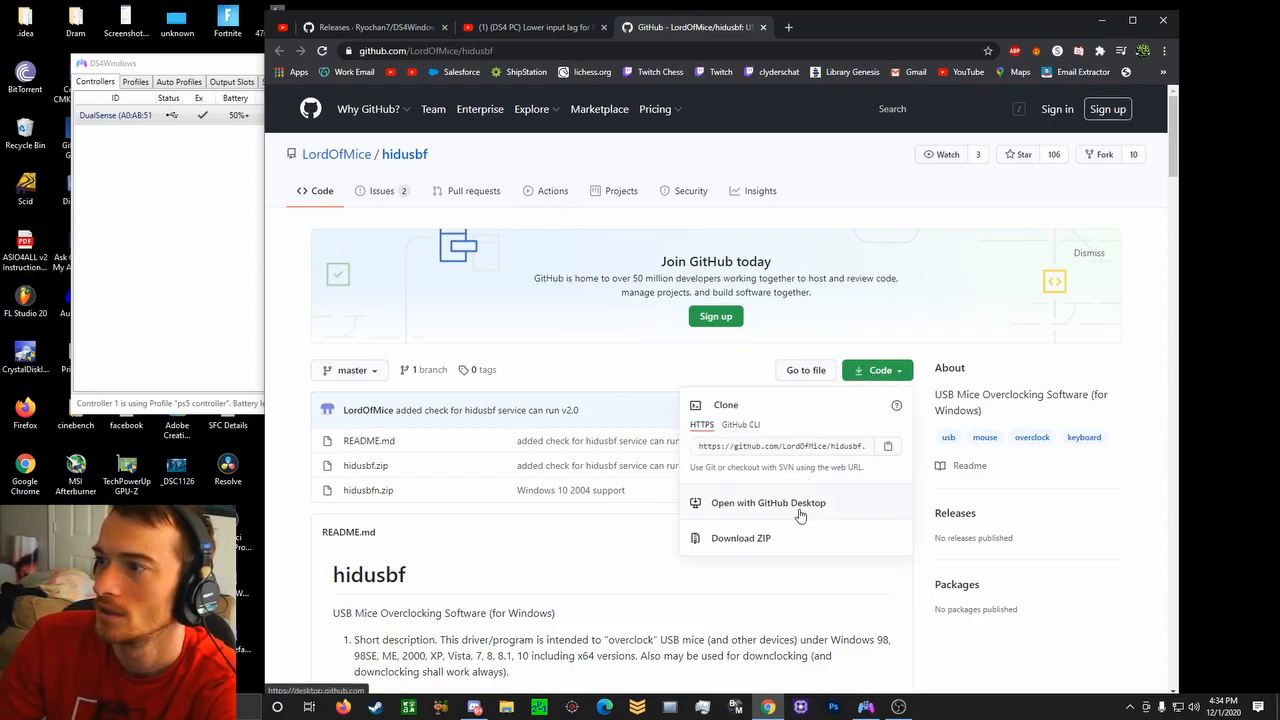
click(793, 546)
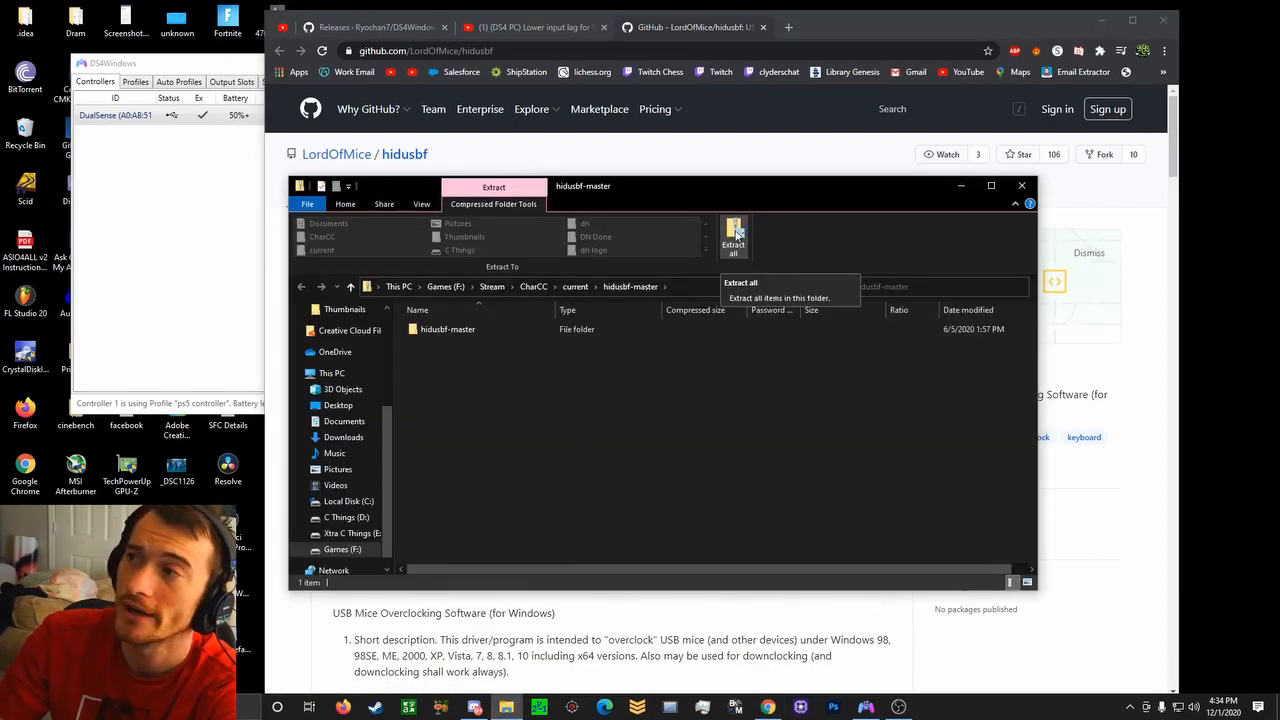
click(735, 235)
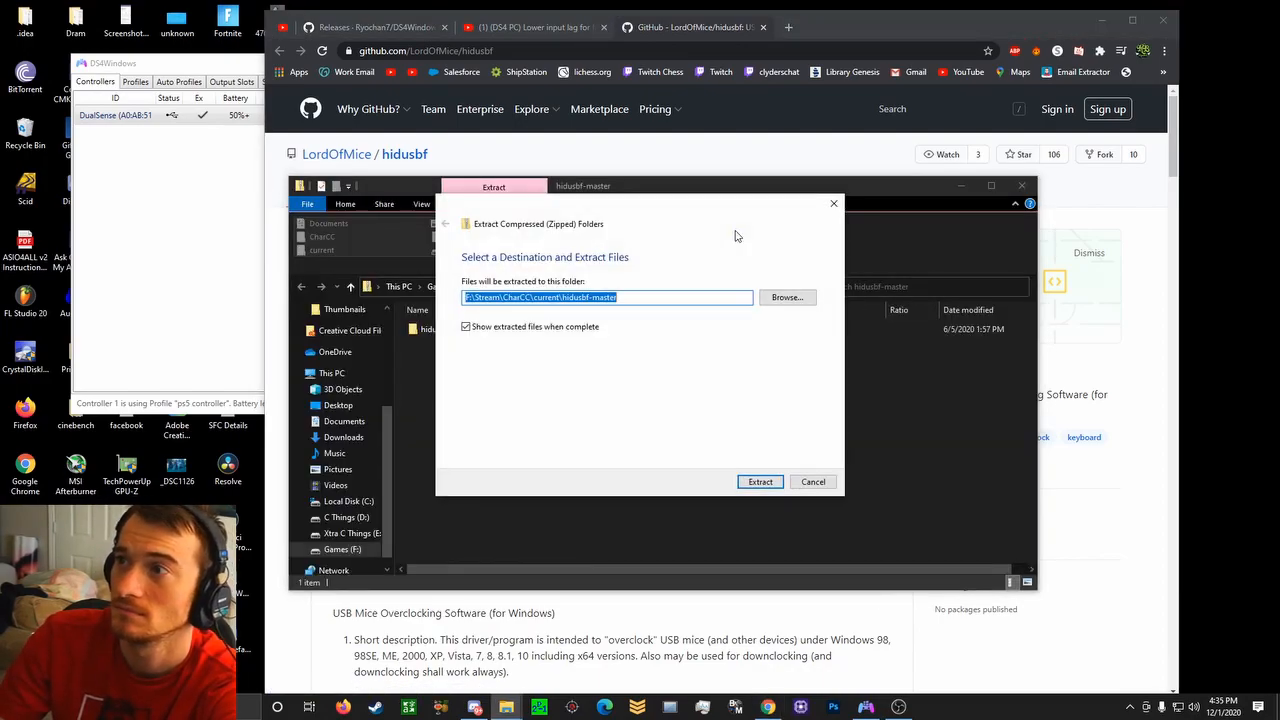
click(810, 484)
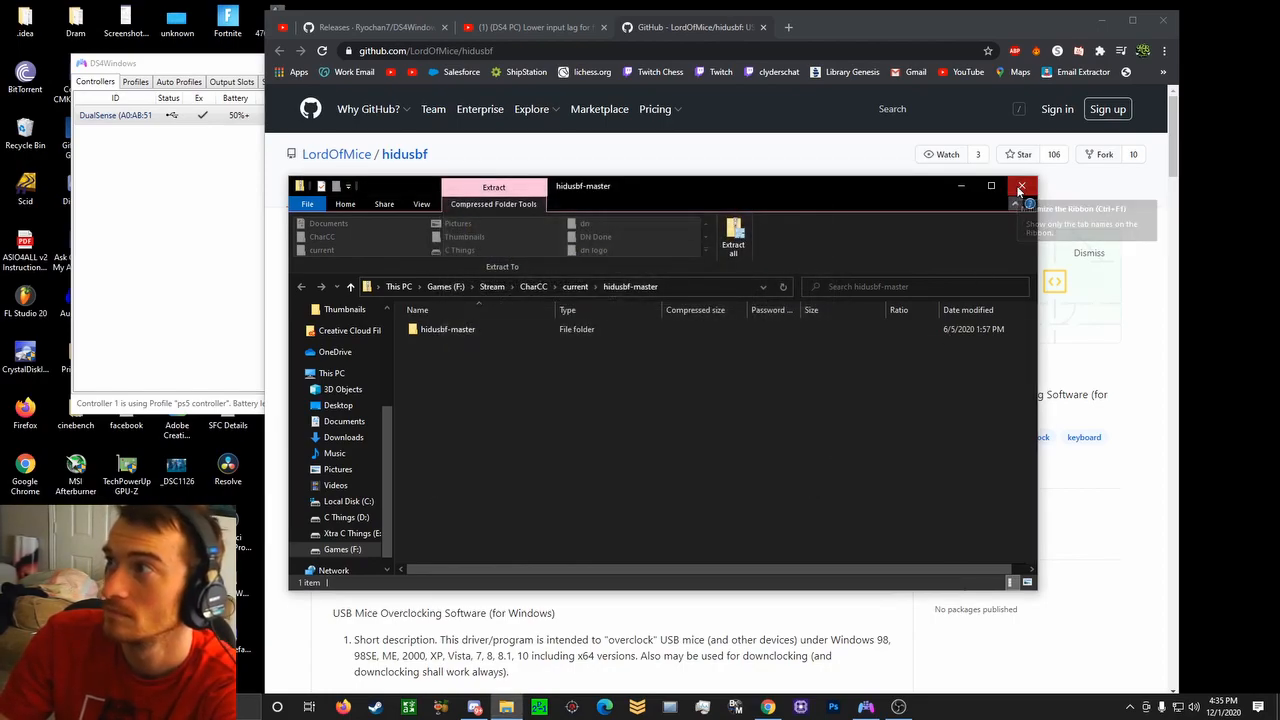
click(1020, 188)
Browse to the DRIVER folder on the Games (F:) drive in File Explorer, examine its files and return to the drive
click(508, 708)
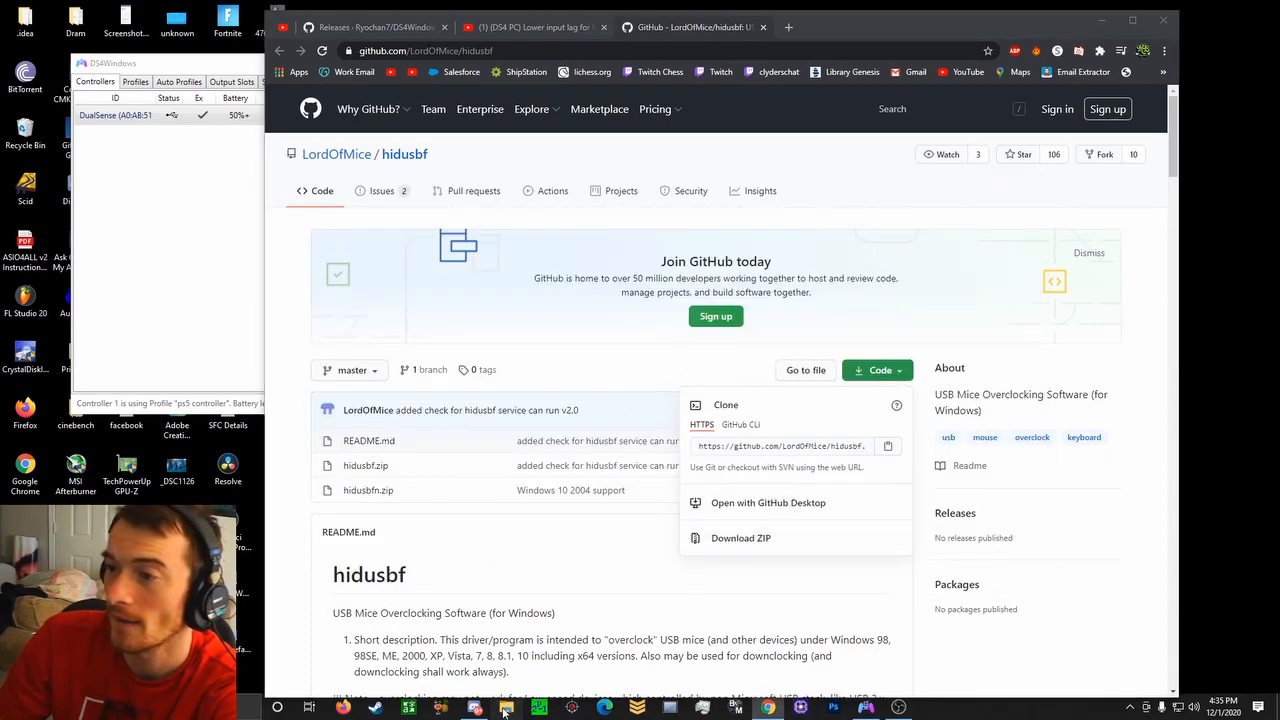
scroll(564, 398, down, 3)
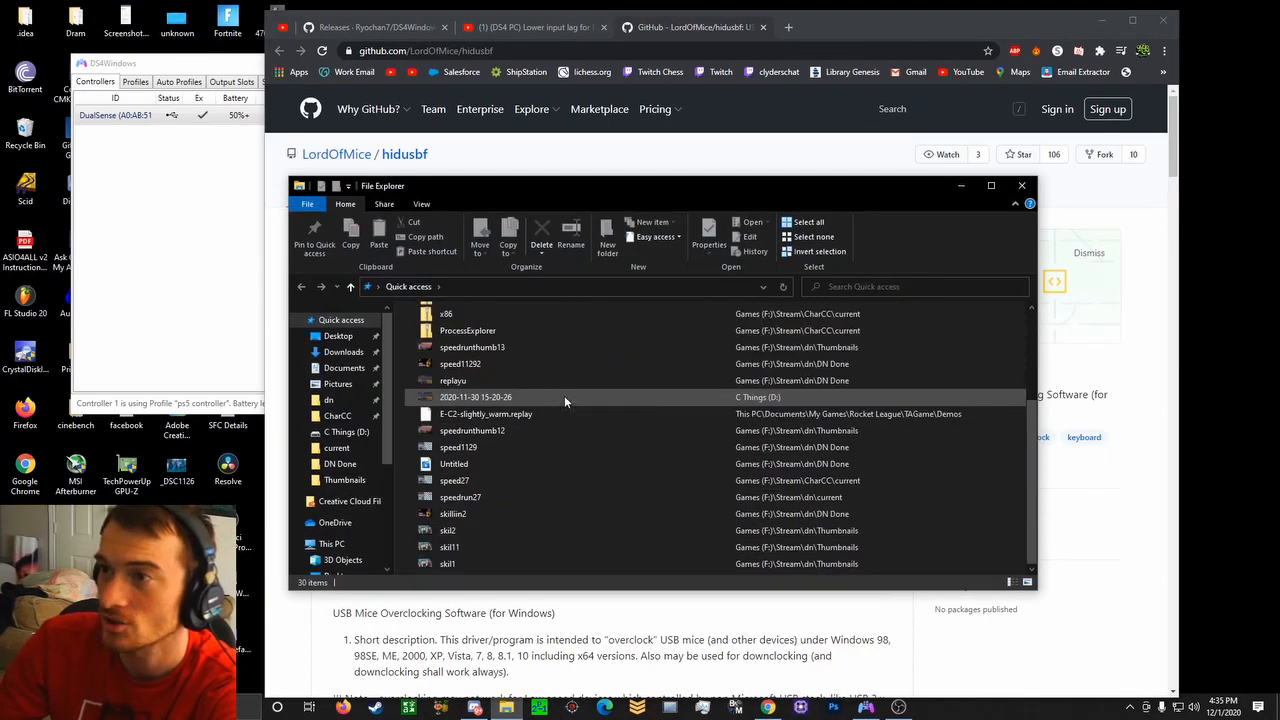
scroll(560, 400, up, 6)
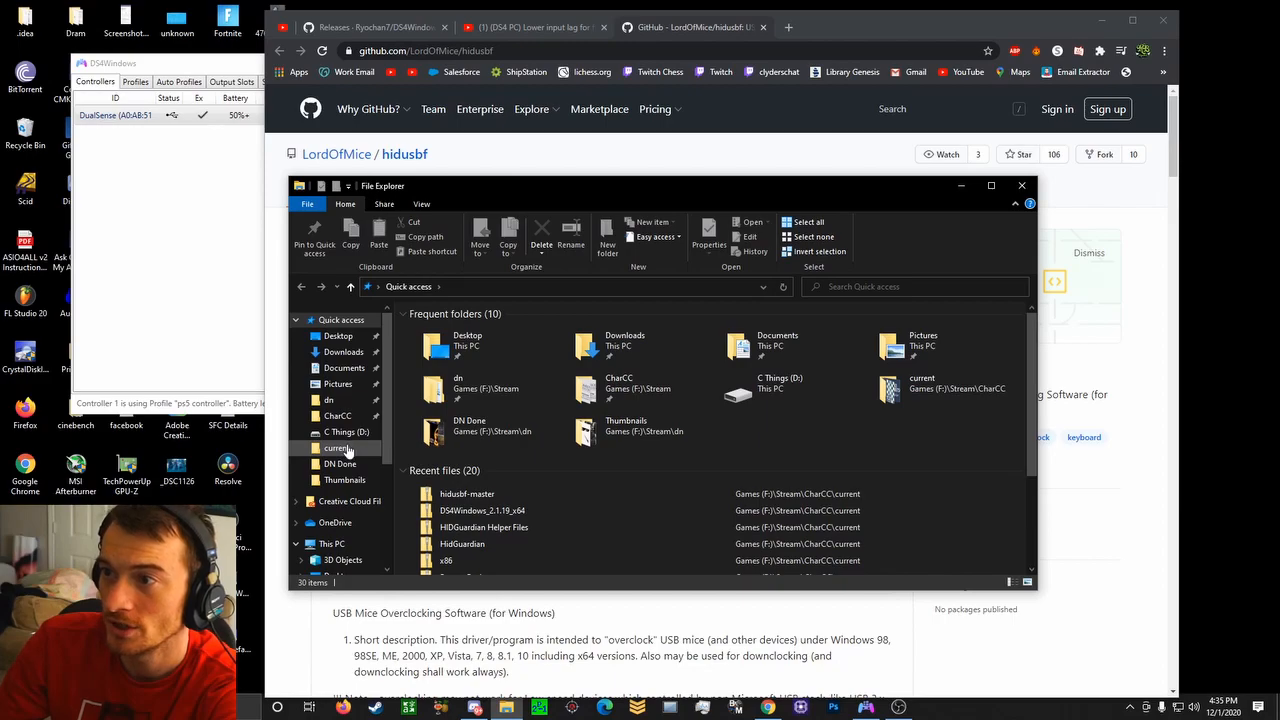
scroll(340, 470, down, 5)
click(337, 534)
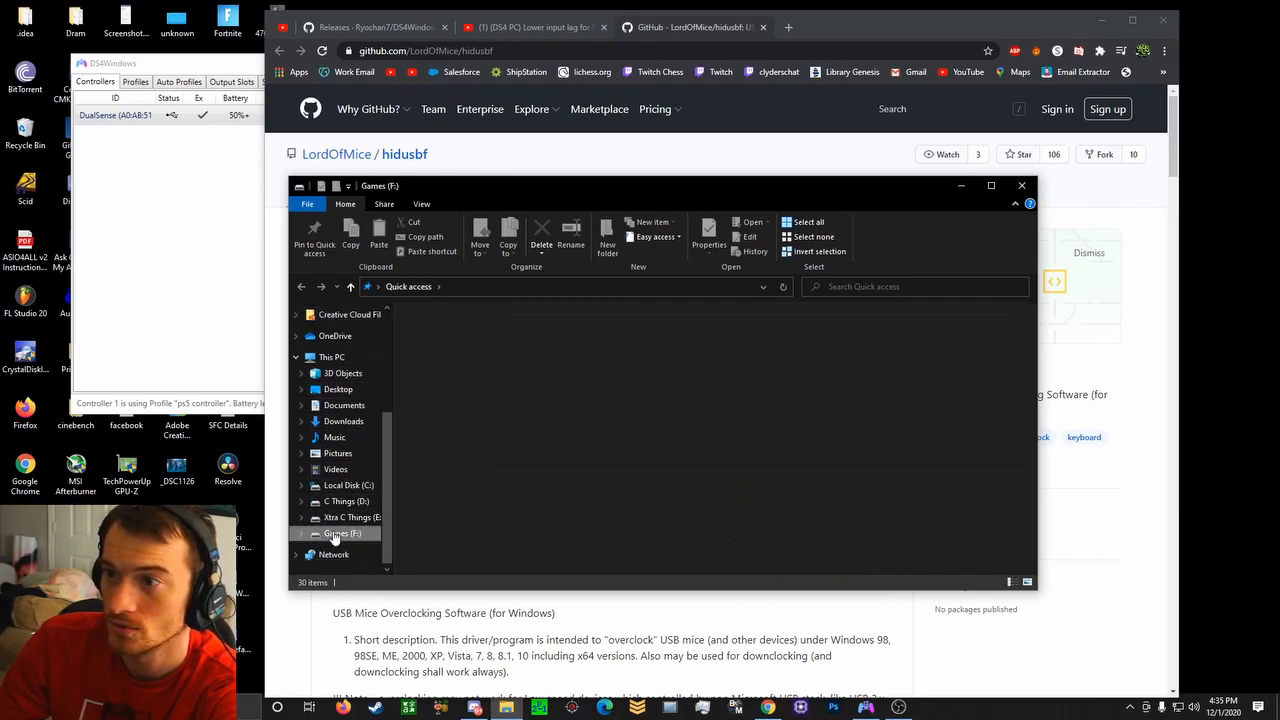
double_click(535, 405)
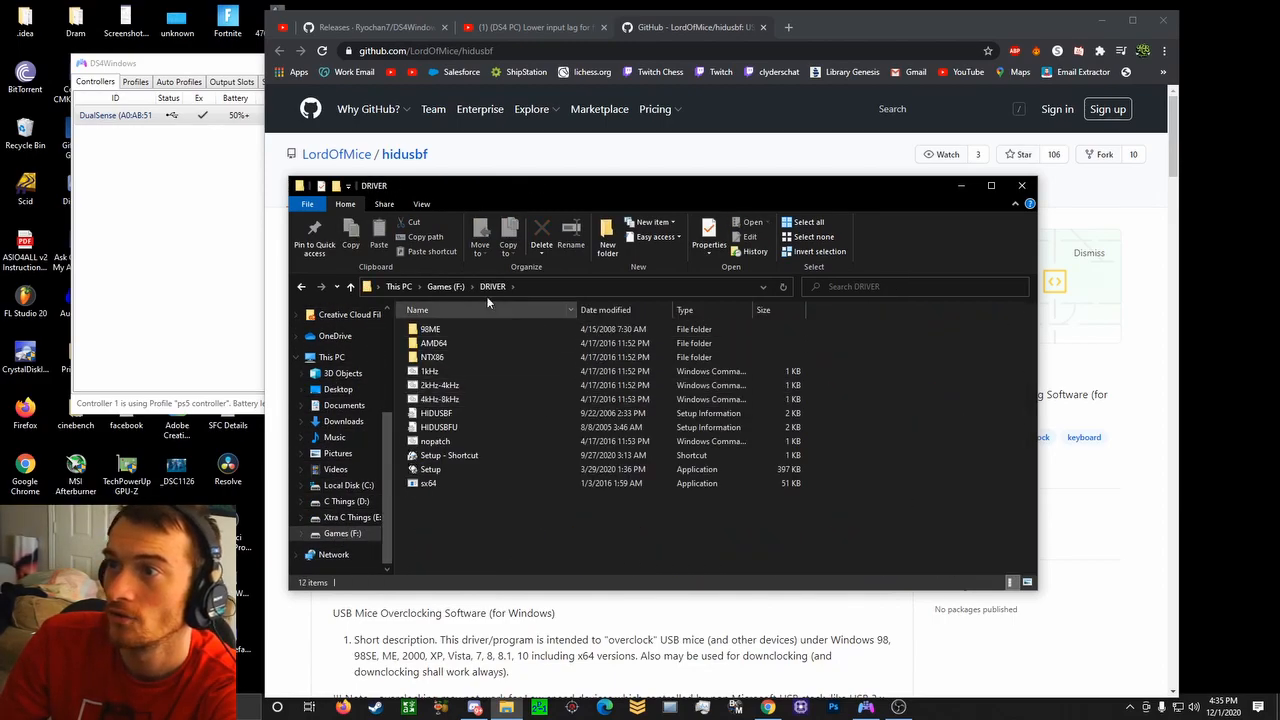
click(301, 286)
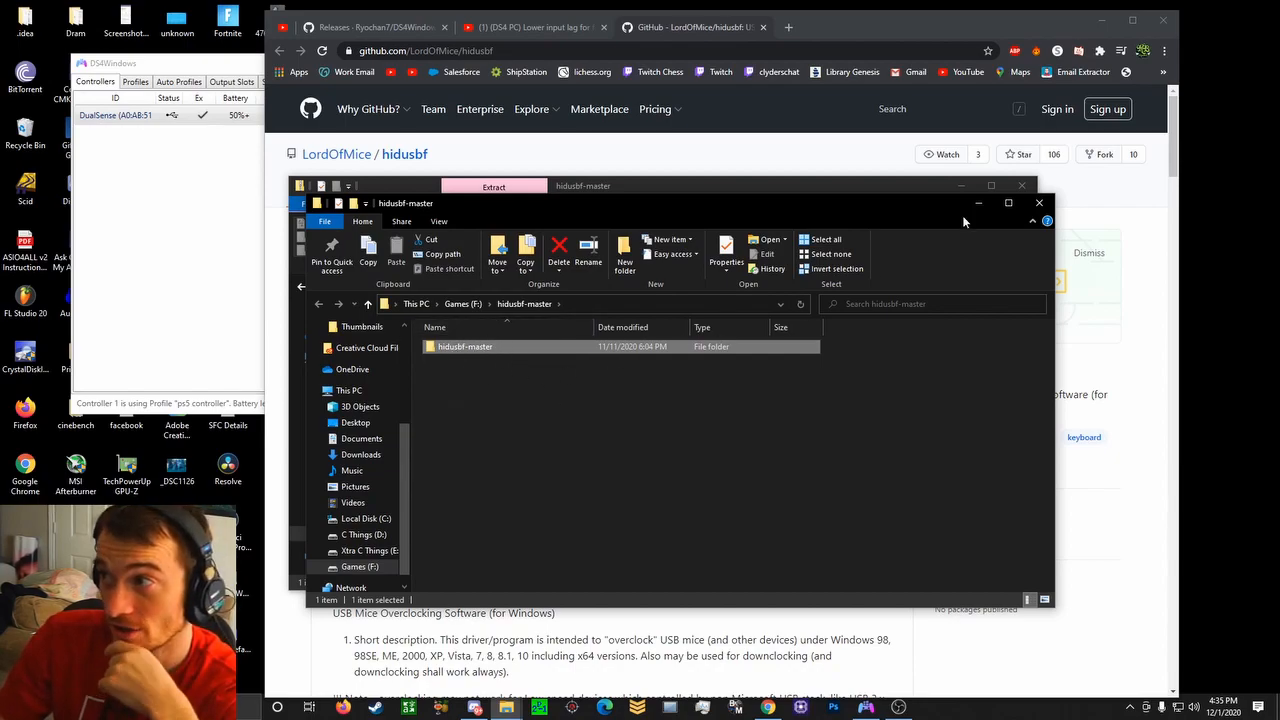
Close the hidusbf-master folder windows and launch Setup from the DRIVER folder on the Games (F:) drive
click(1039, 203)
click(1021, 186)
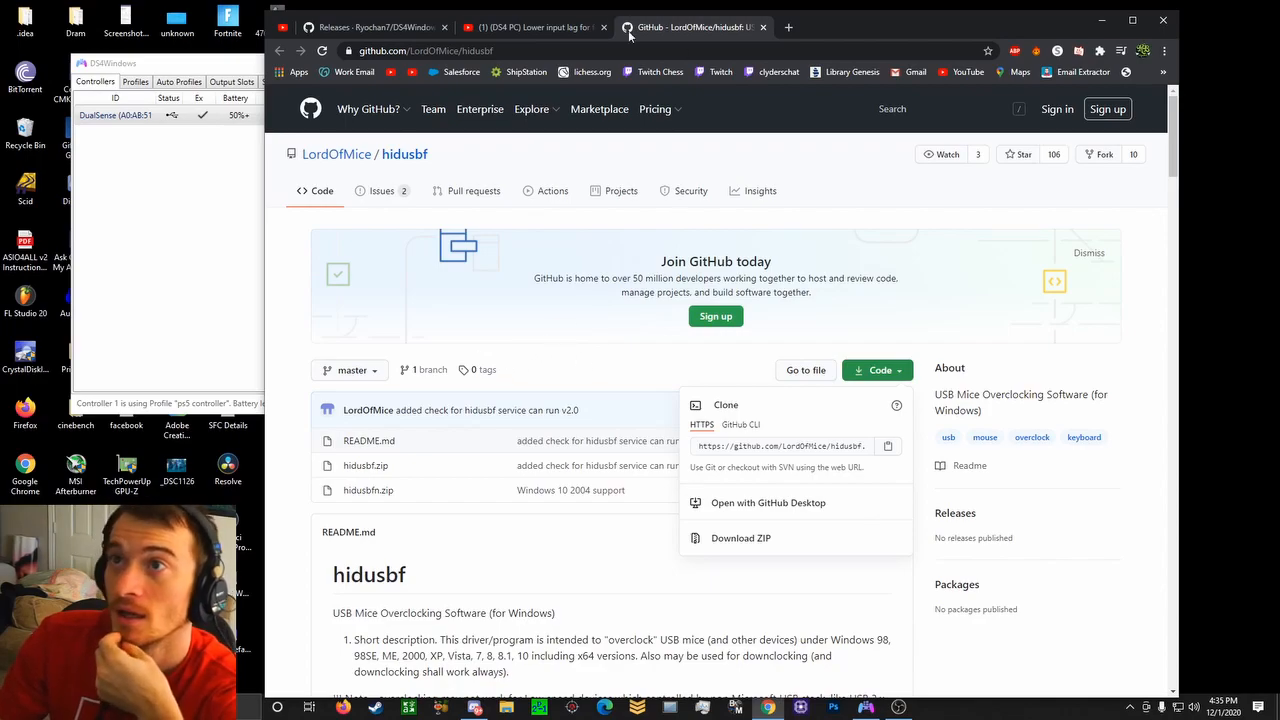
click(506, 707)
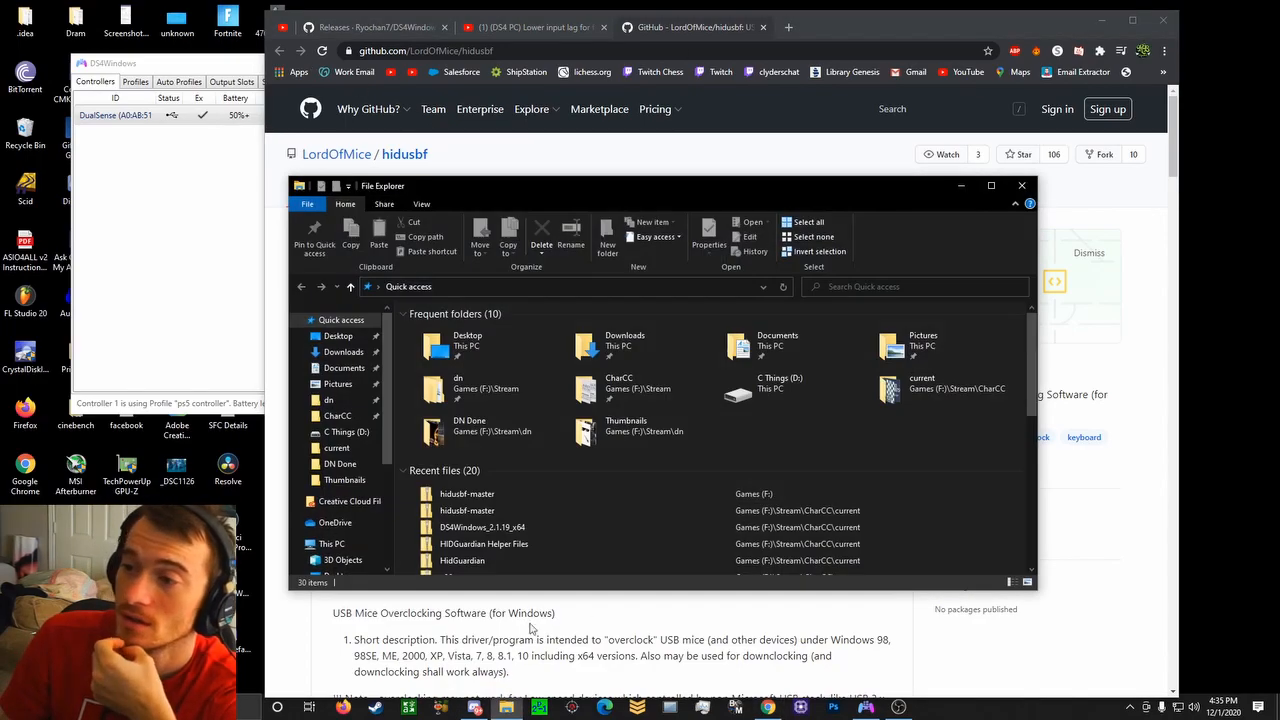
scroll(341, 535, down, 4)
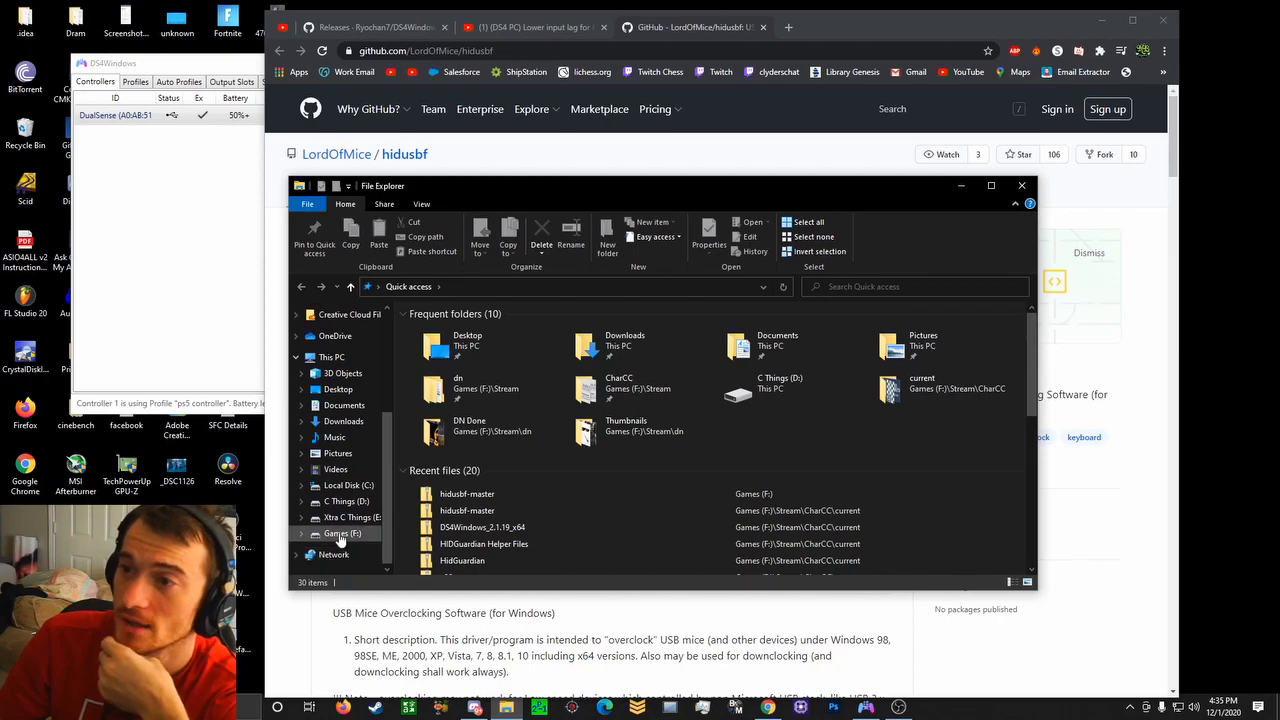
click(341, 535)
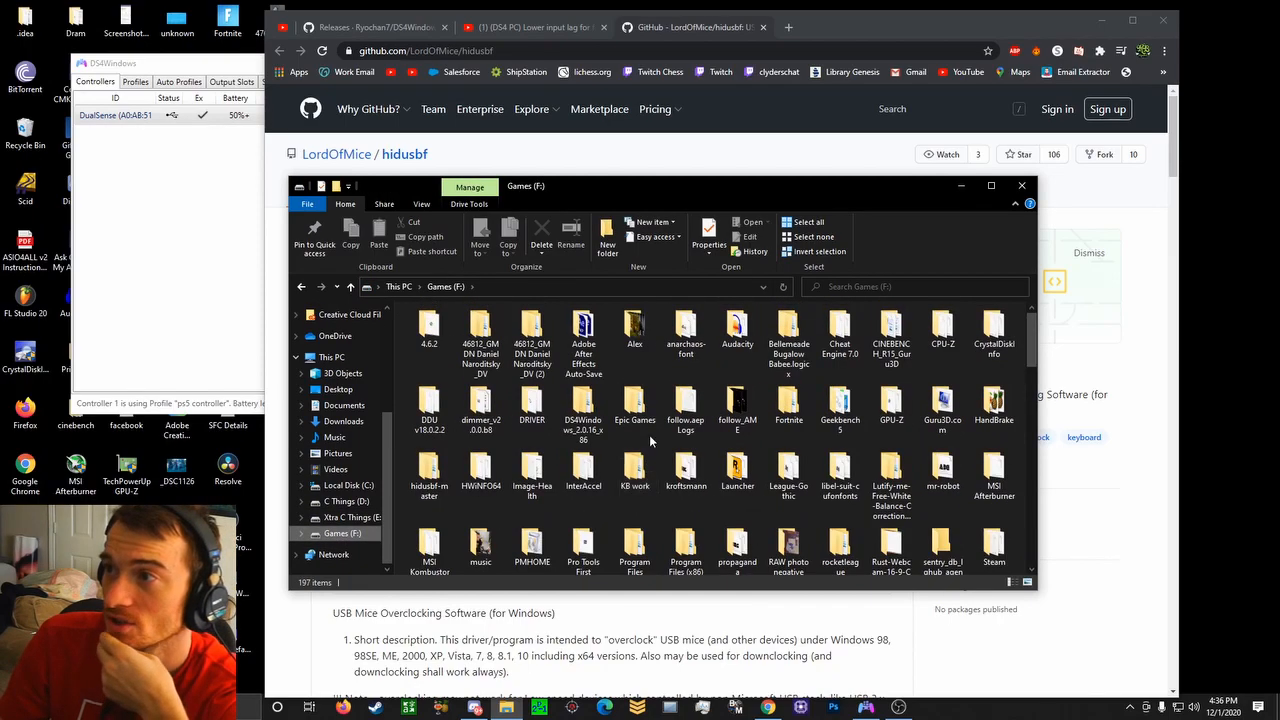
double_click(532, 406)
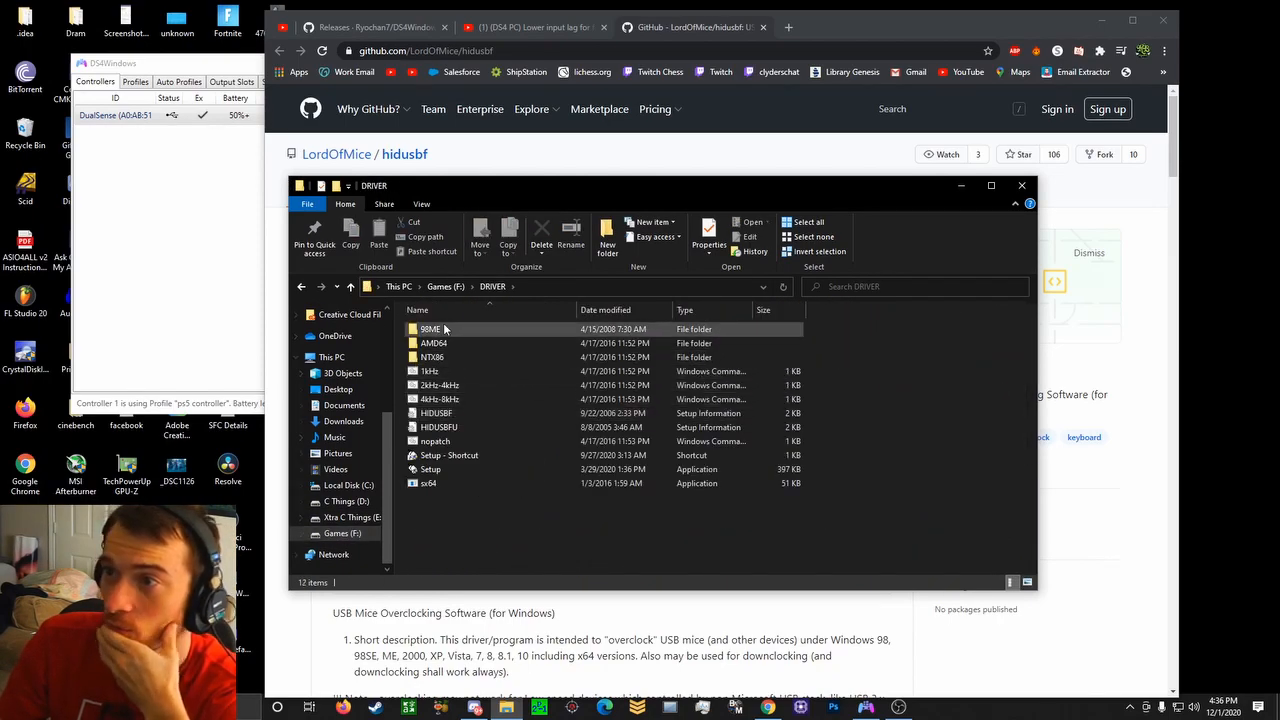
click(450, 471)
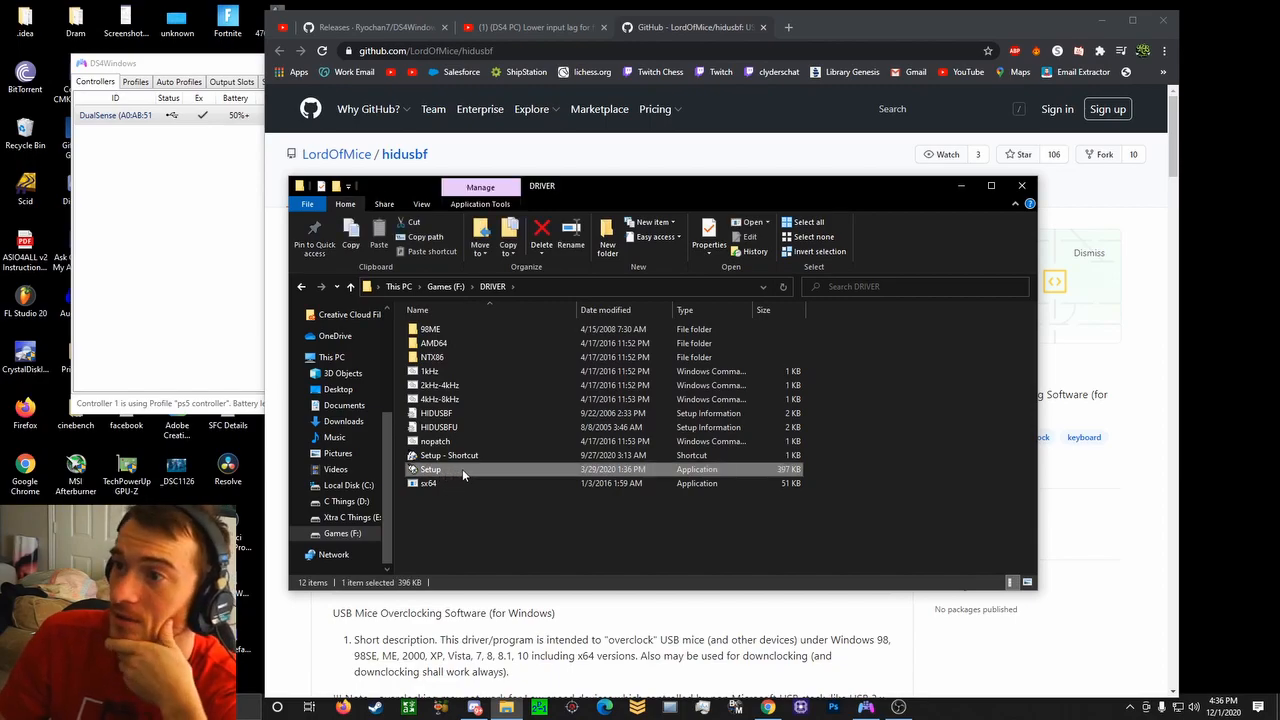
double_click(463, 475)
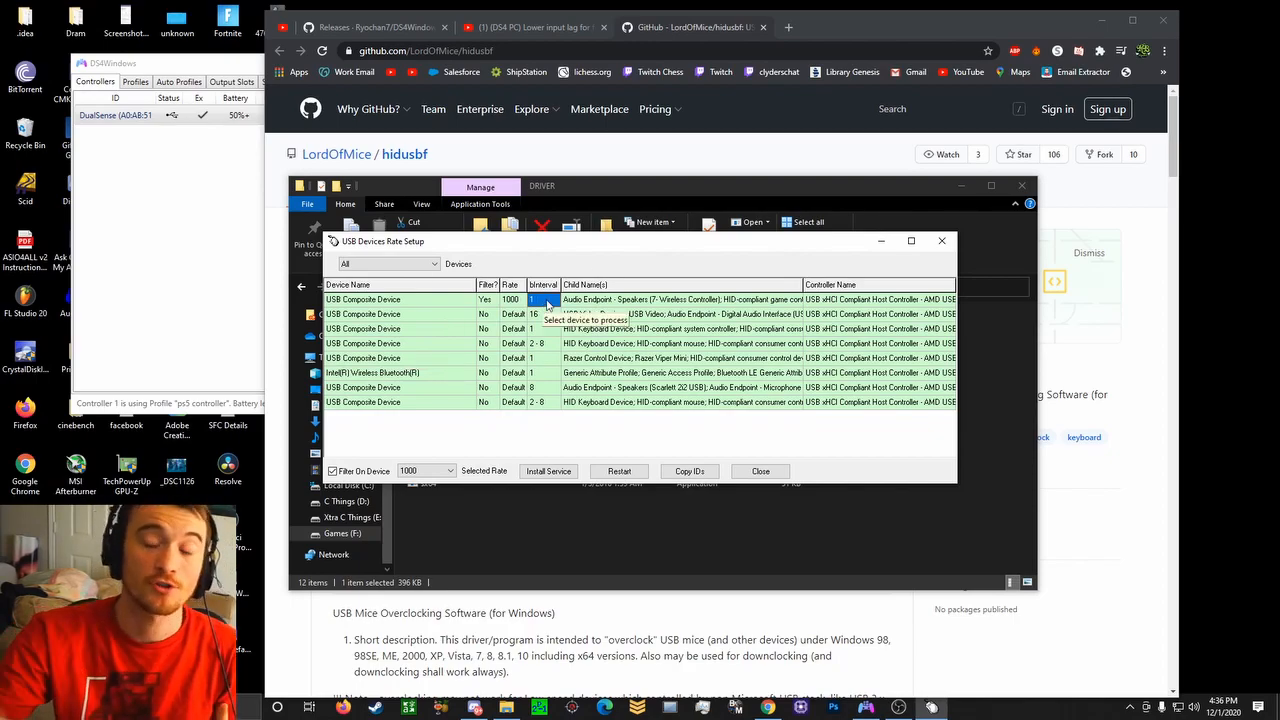
Turn off the filter on the Wireless Controller's USB Composite Device and set its rate to Default
click(332, 471)
click(421, 478)
click(415, 485)
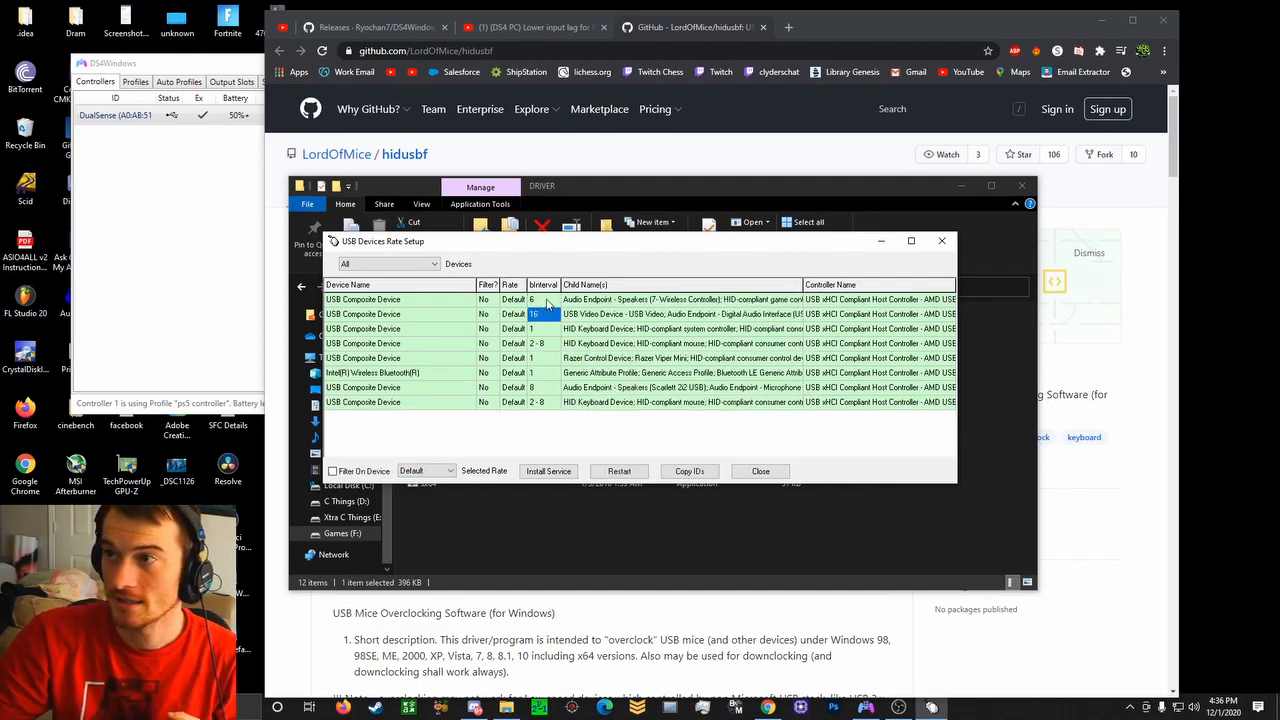
Turn on the filter for the Wireless Controller's USB Composite Device and set its selected rate to 1000
click(508, 300)
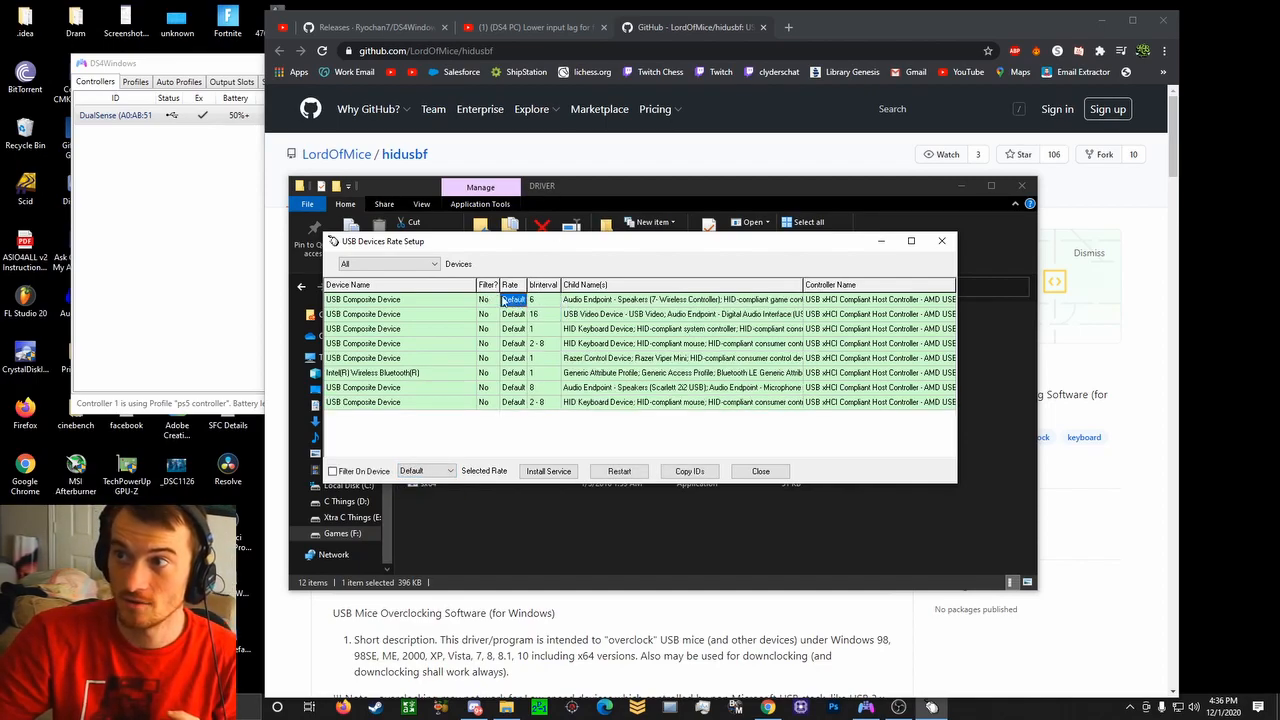
click(533, 300)
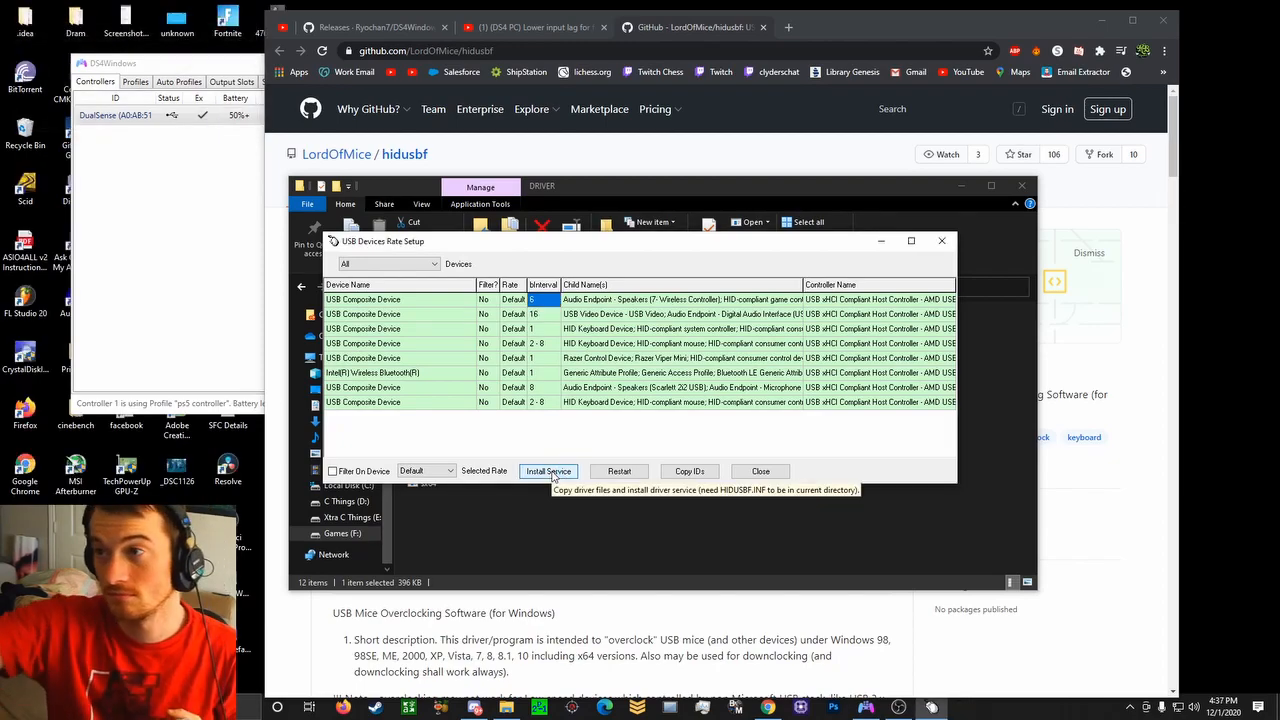
click(333, 471)
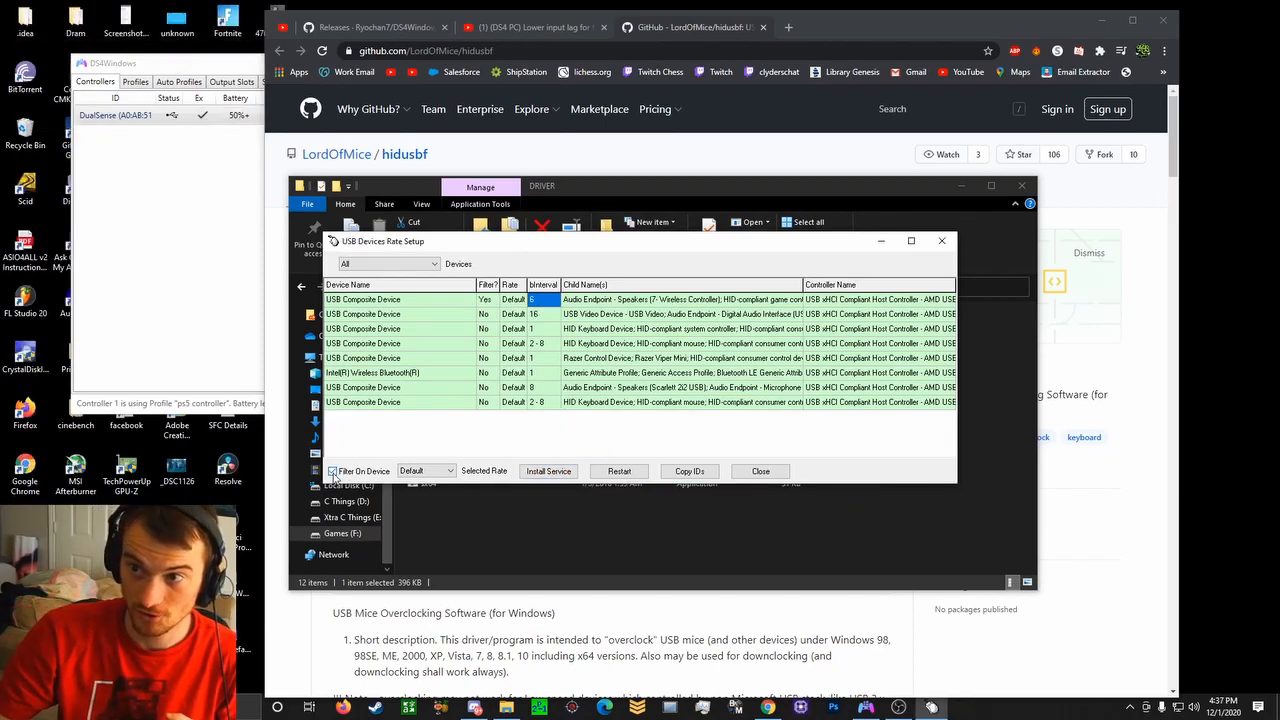
click(425, 471)
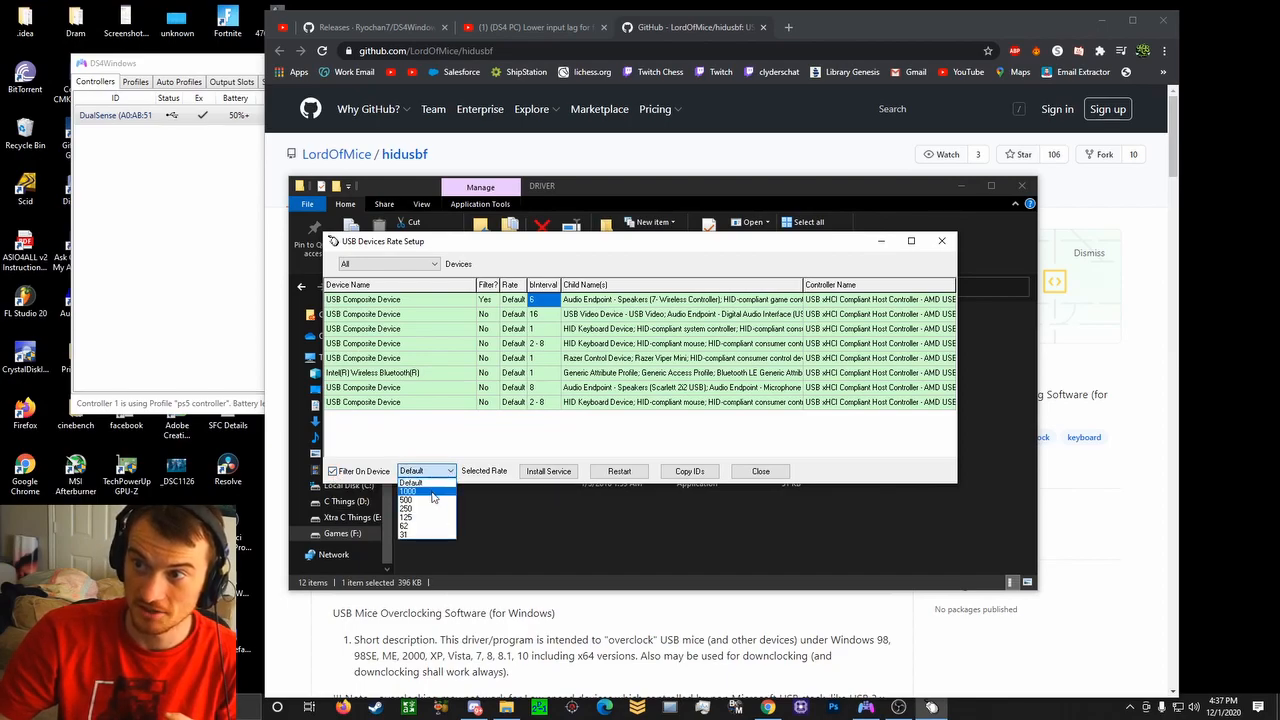
click(432, 497)
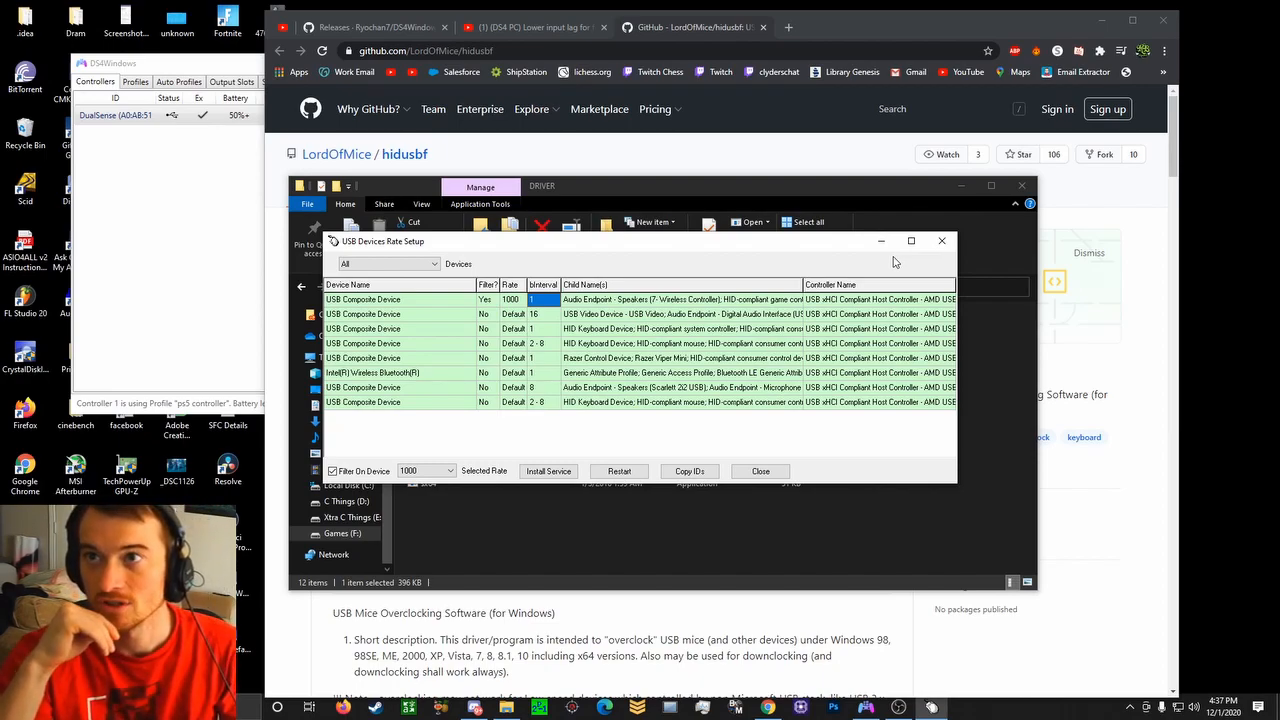
Run Setup again from the DRIVER folder on the Games (F:) drive and list All USB devices
click(185, 317)
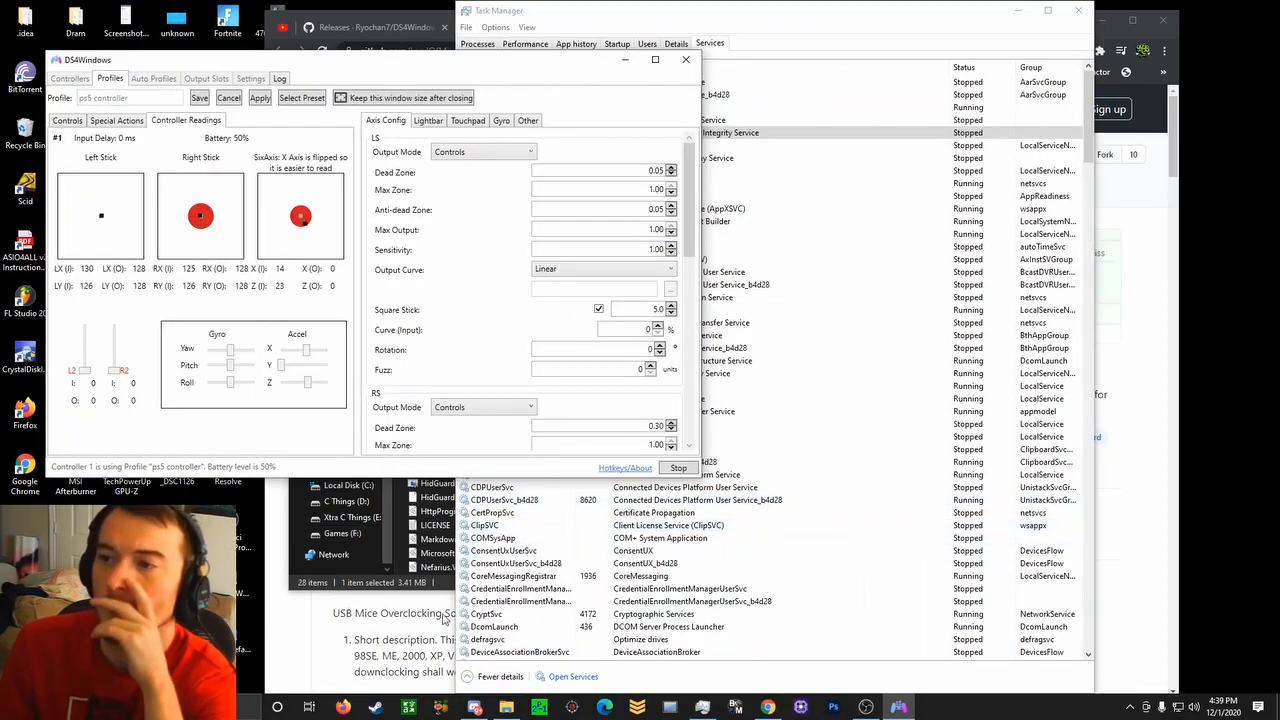
mouse_move(766, 707)
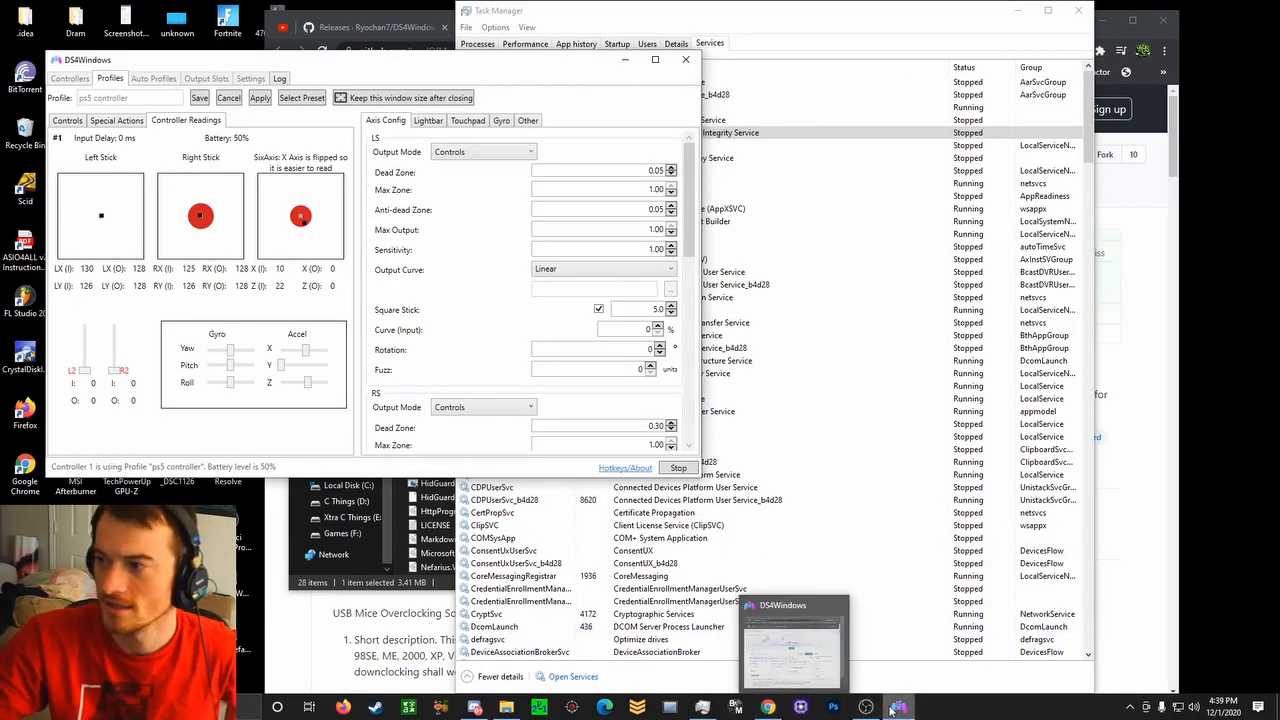
mouse_move(506, 707)
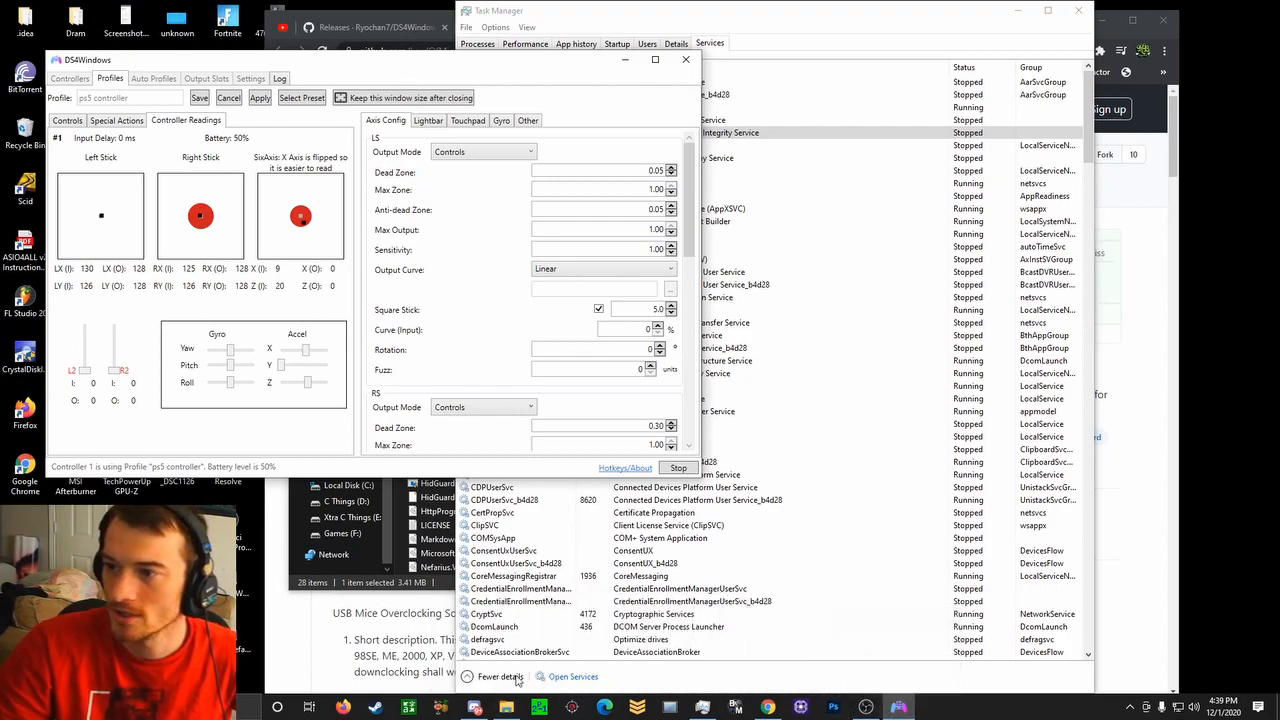
click(507, 708)
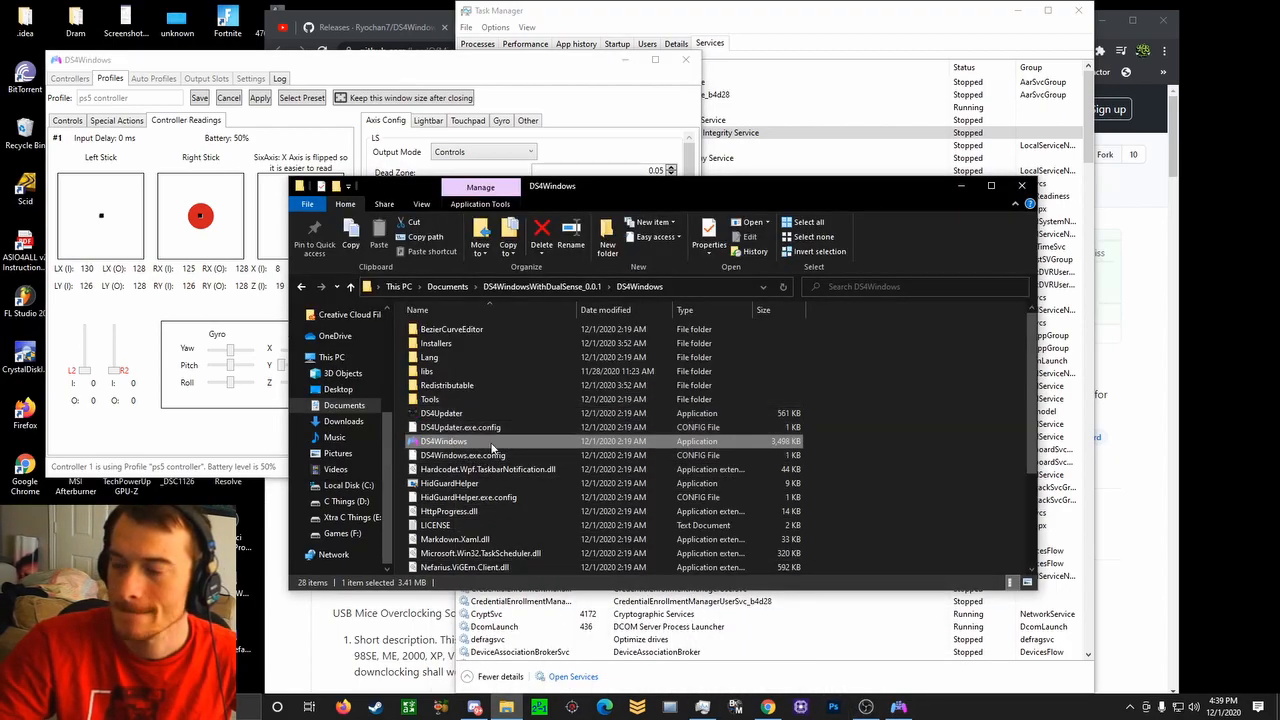
click(350, 533)
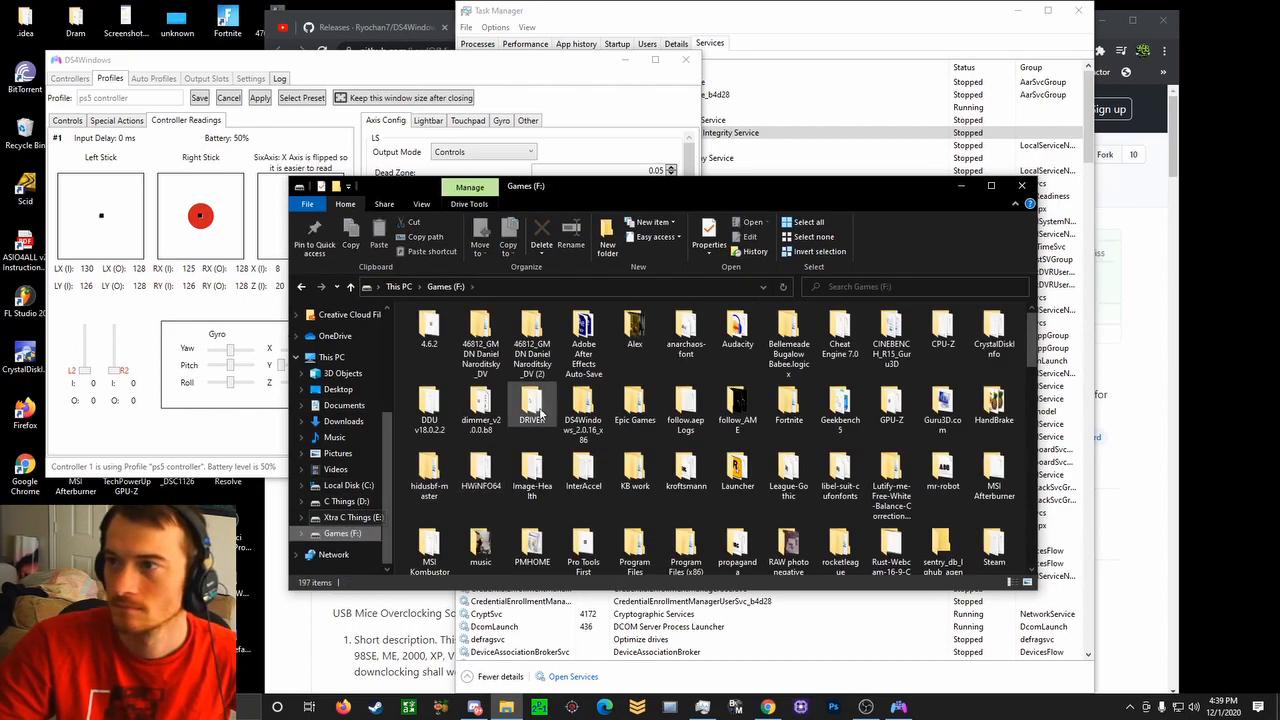
double_click(481, 409)
double_click(432, 469)
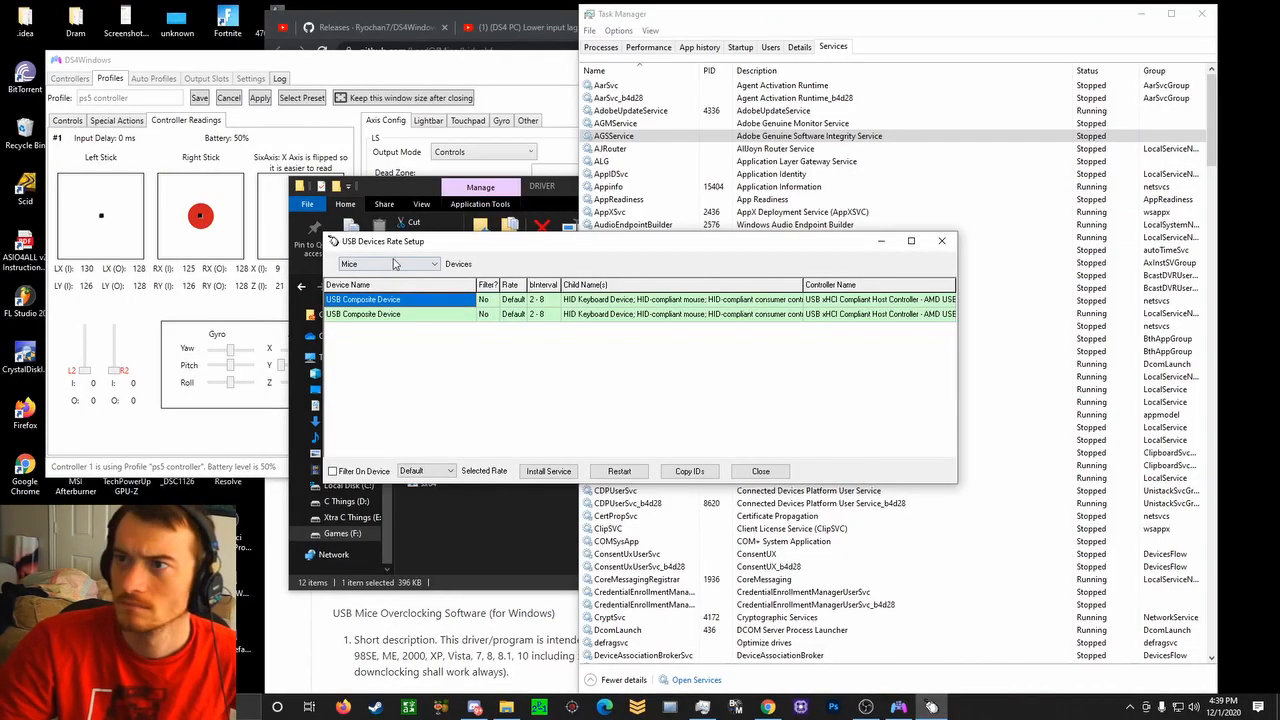
click(388, 264)
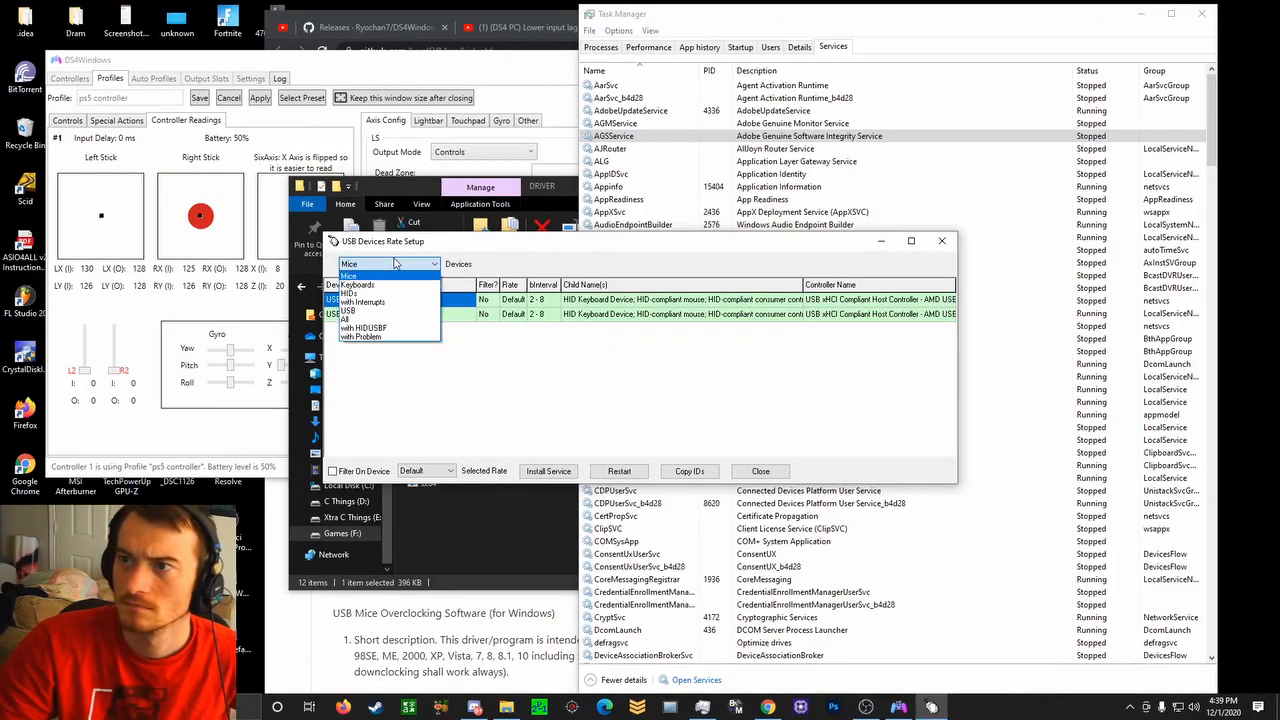
click(390, 320)
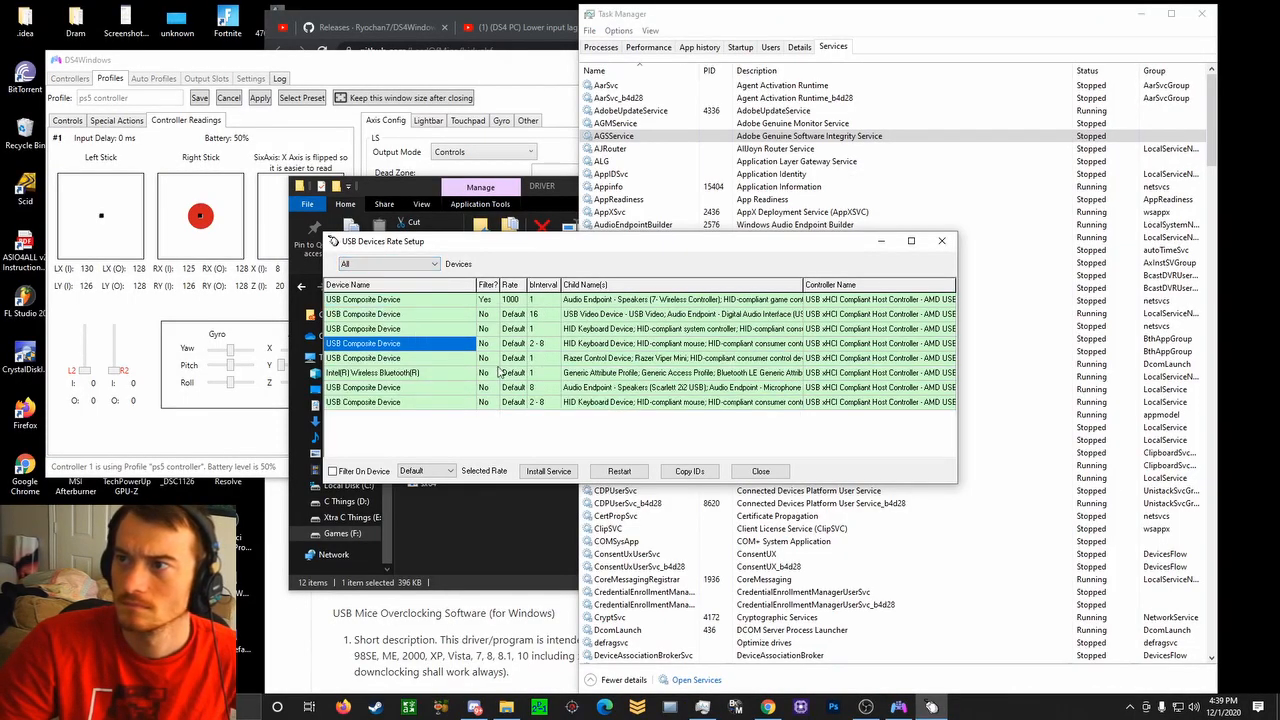
Disable the Wireless Controller's filter, restart it at the Default rate and check its input delay in the DS4Windows controller readings
click(332, 471)
click(425, 471)
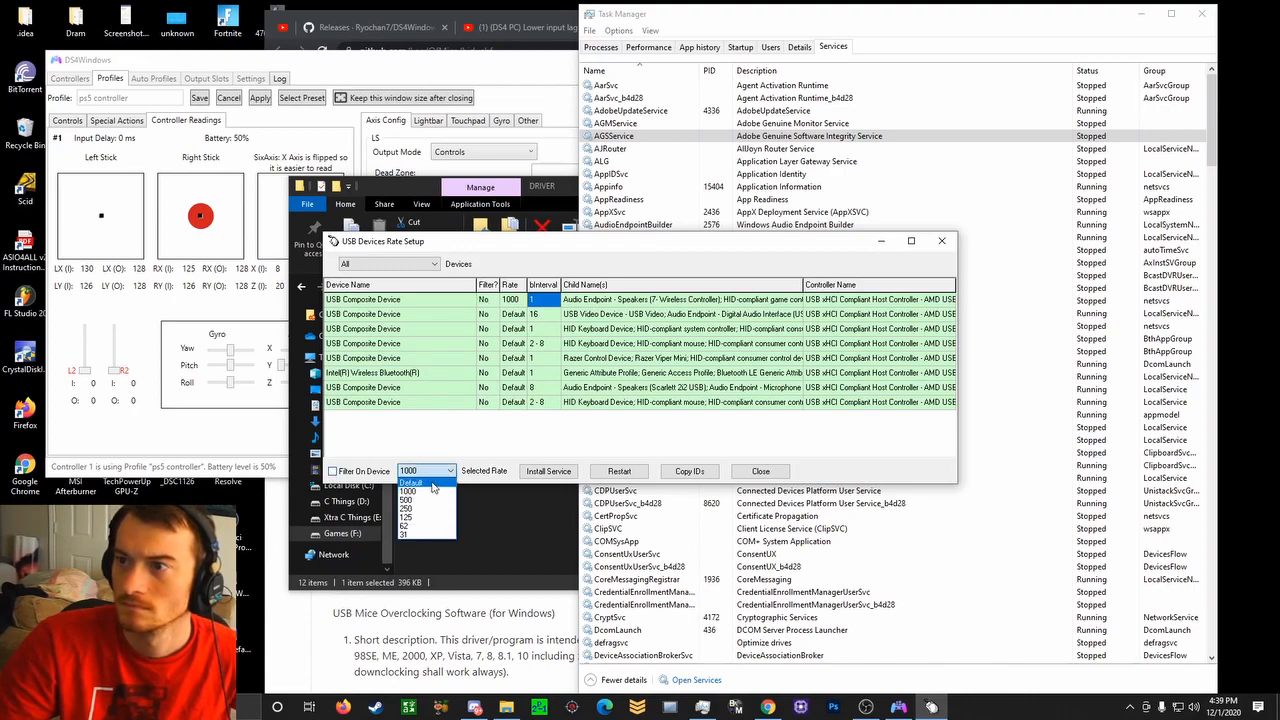
click(432, 485)
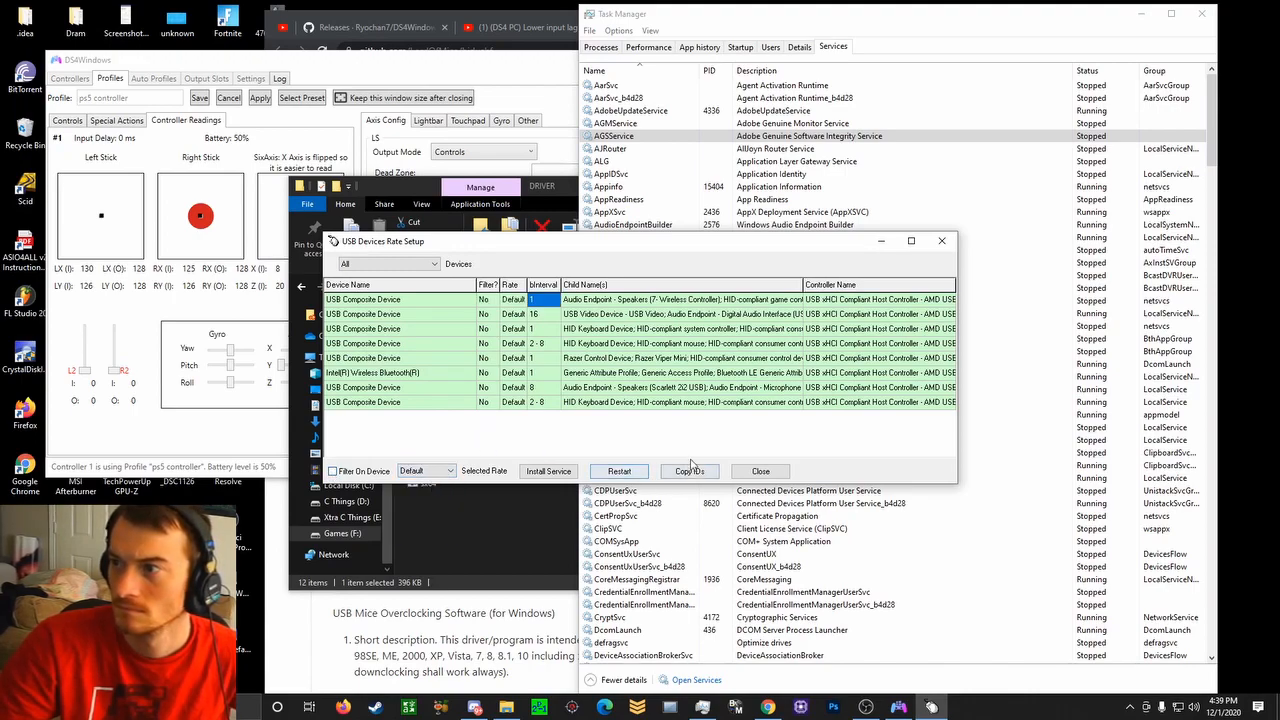
click(619, 471)
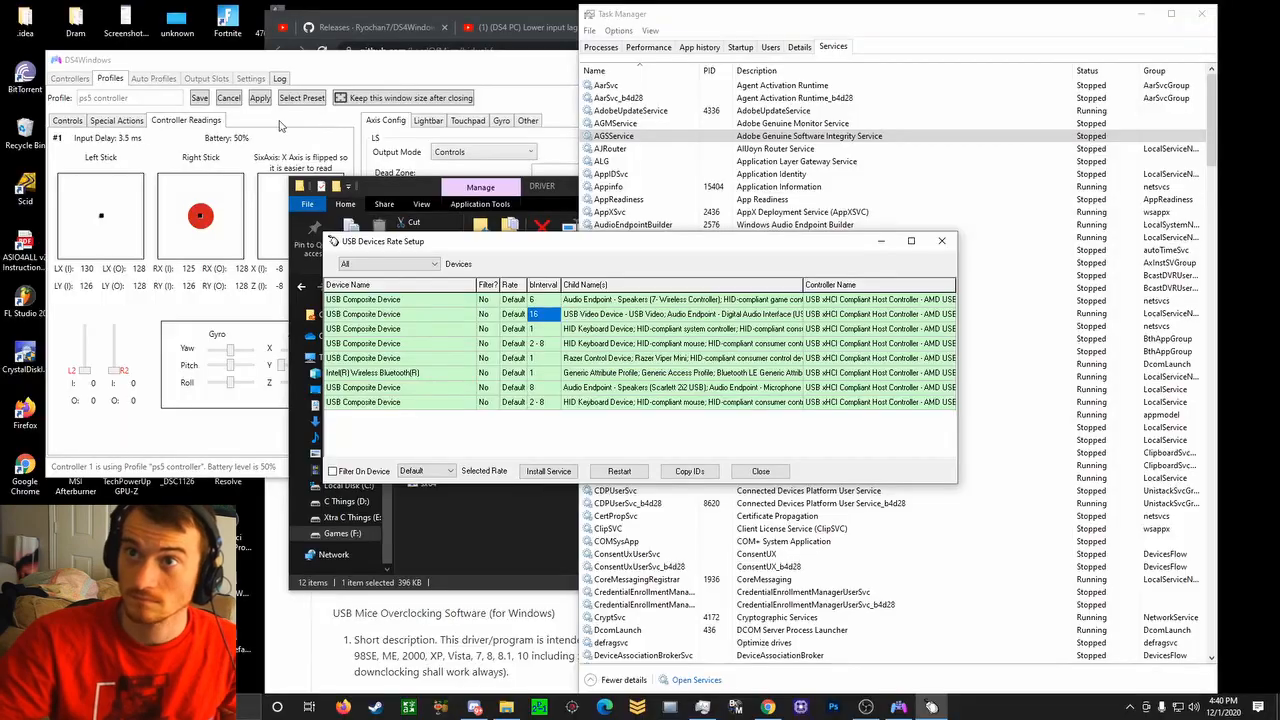
click(295, 122)
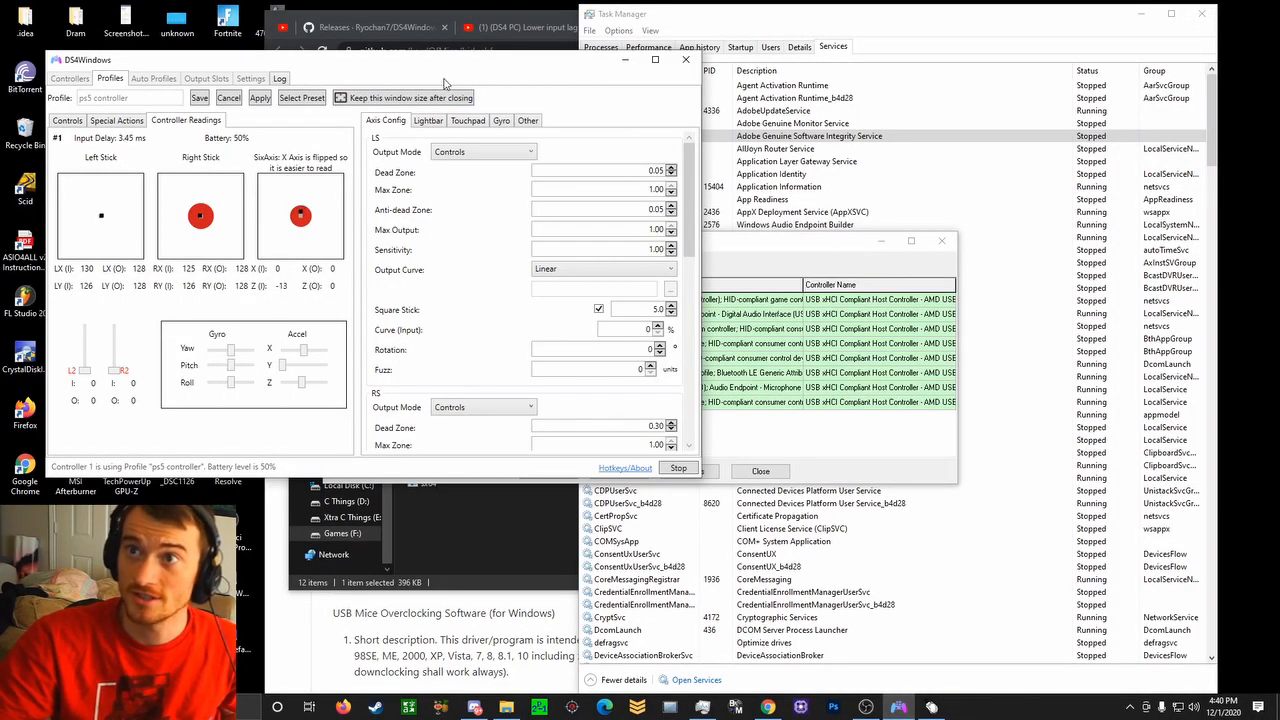
drag(440, 70, 463, 77)
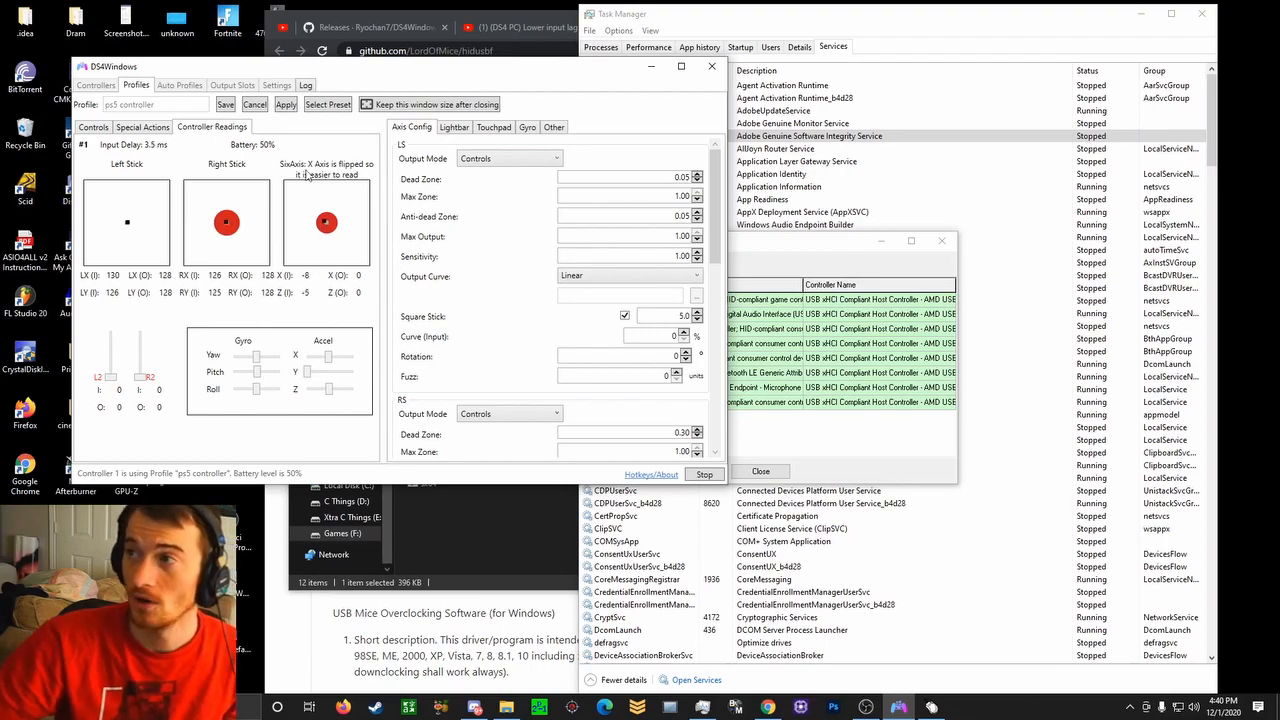
Filter the Wireless Controller's USB Composite Device again at a rate of 1000 and close USB Devices Rate Setup
click(757, 248)
click(546, 299)
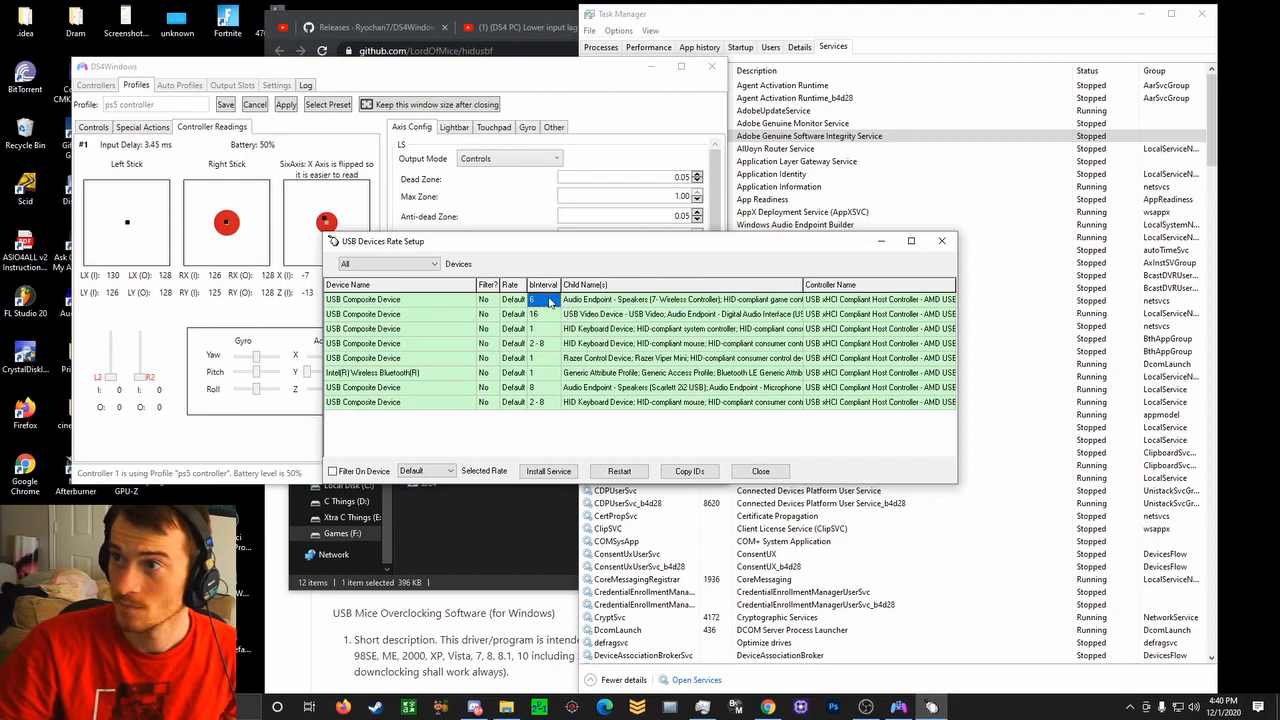
click(333, 471)
click(425, 471)
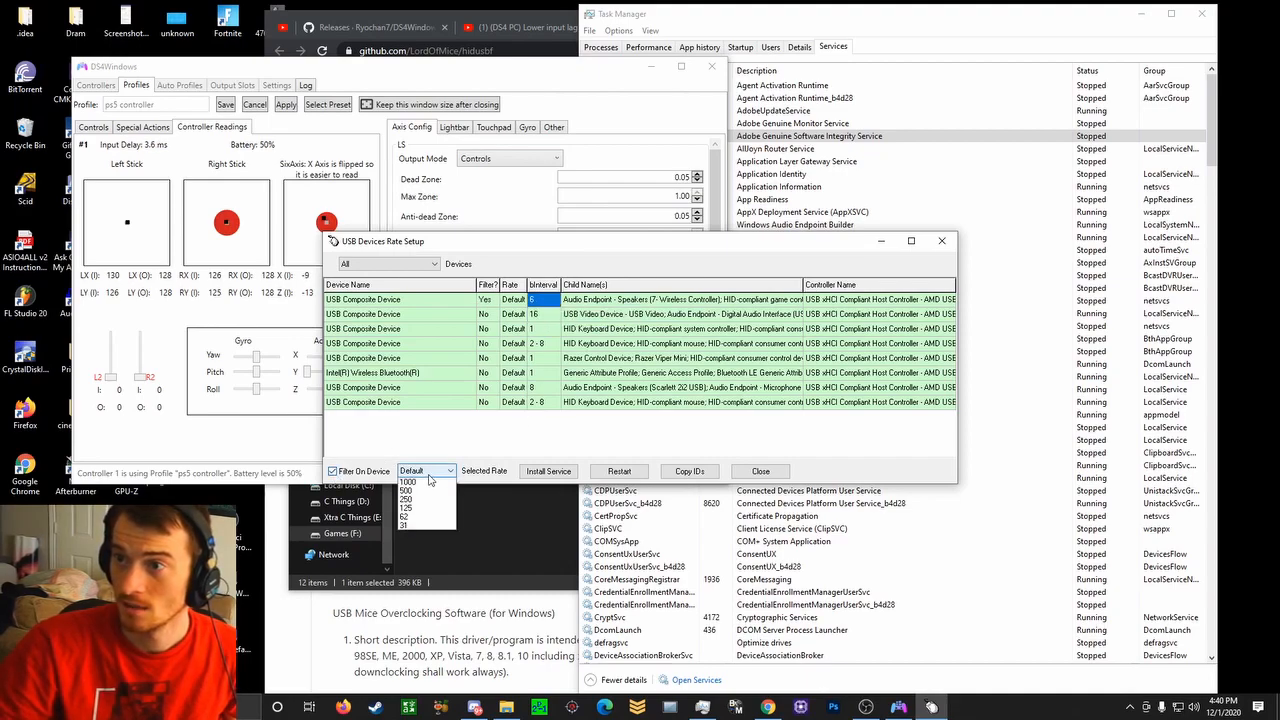
click(418, 520)
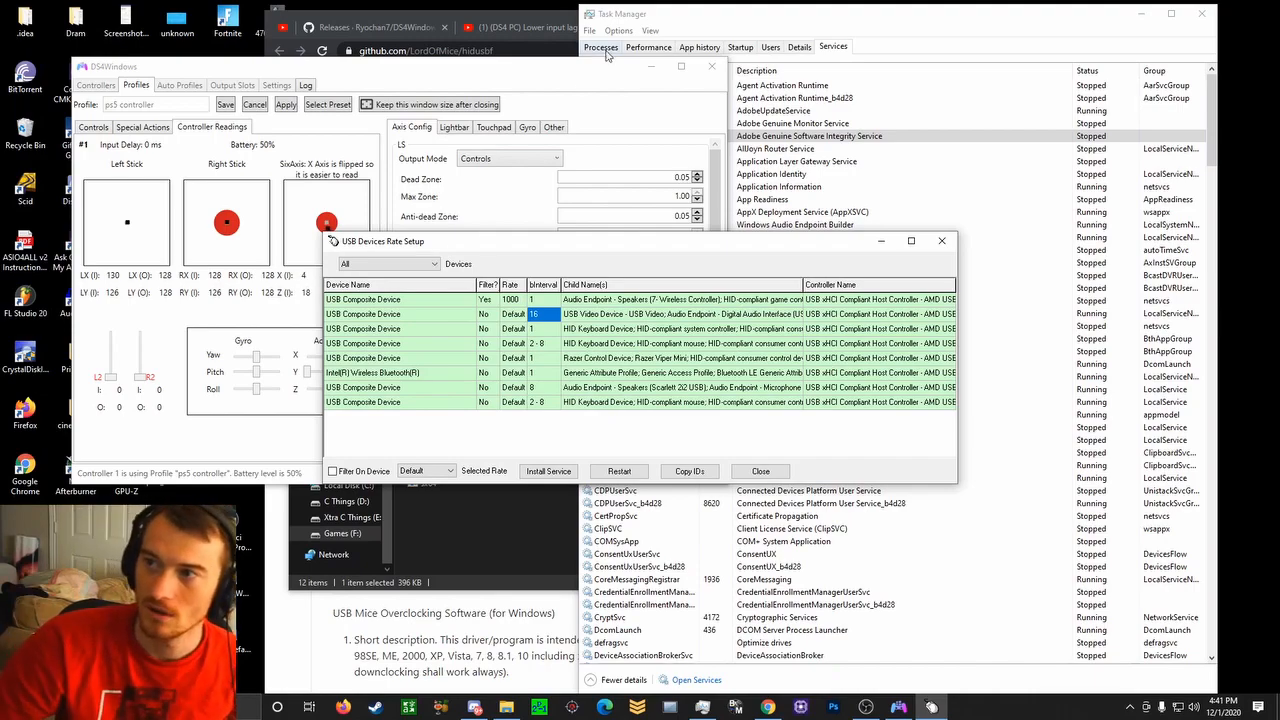
drag(603, 246, 485, 267)
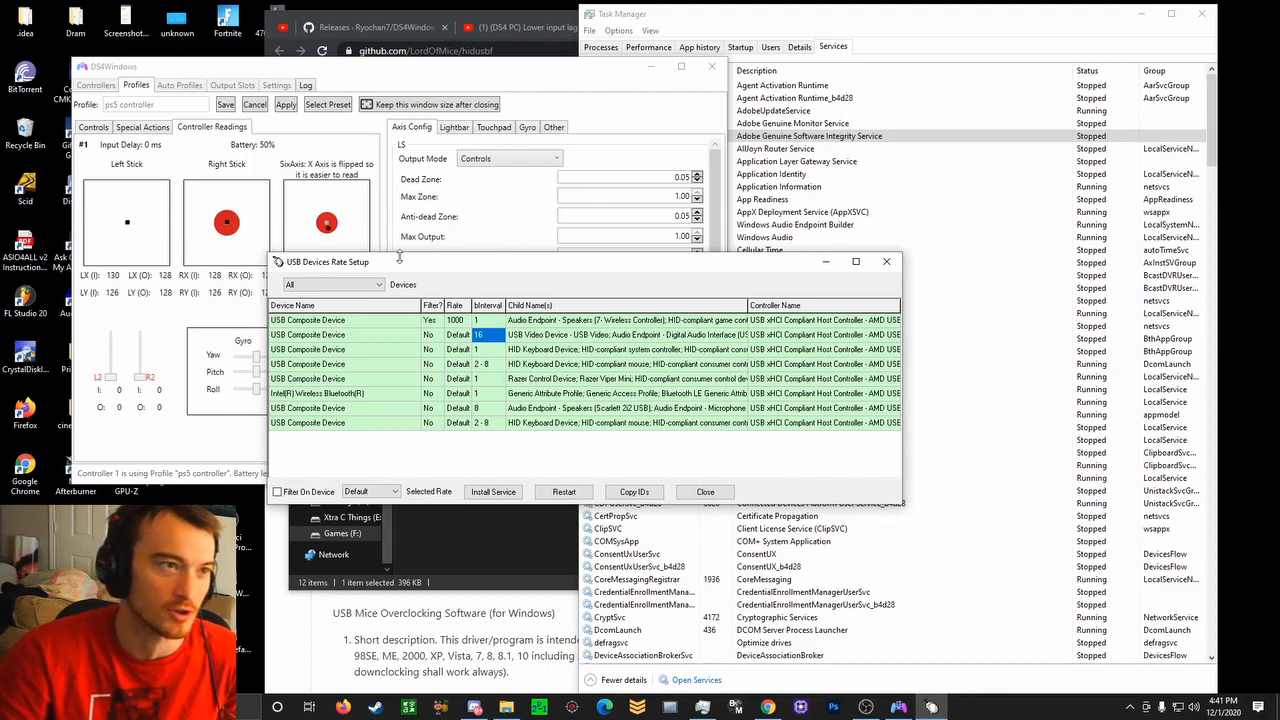
drag(533, 269, 590, 268)
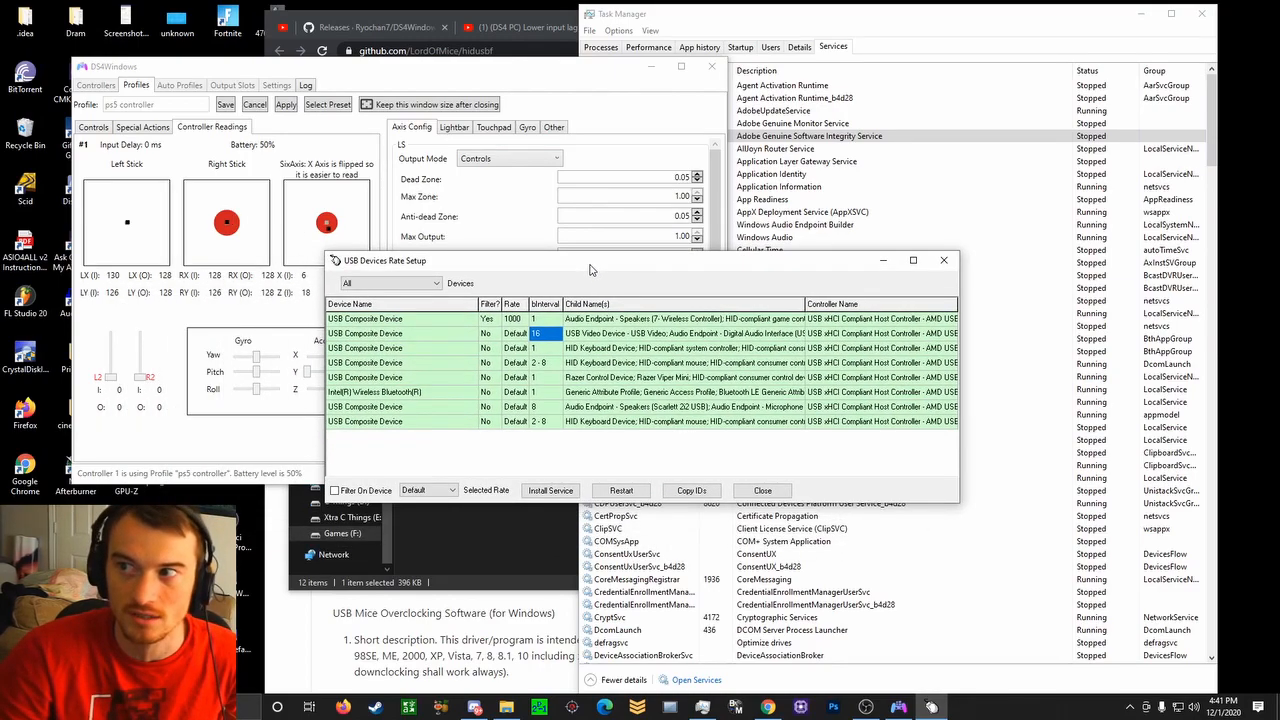
click(945, 261)
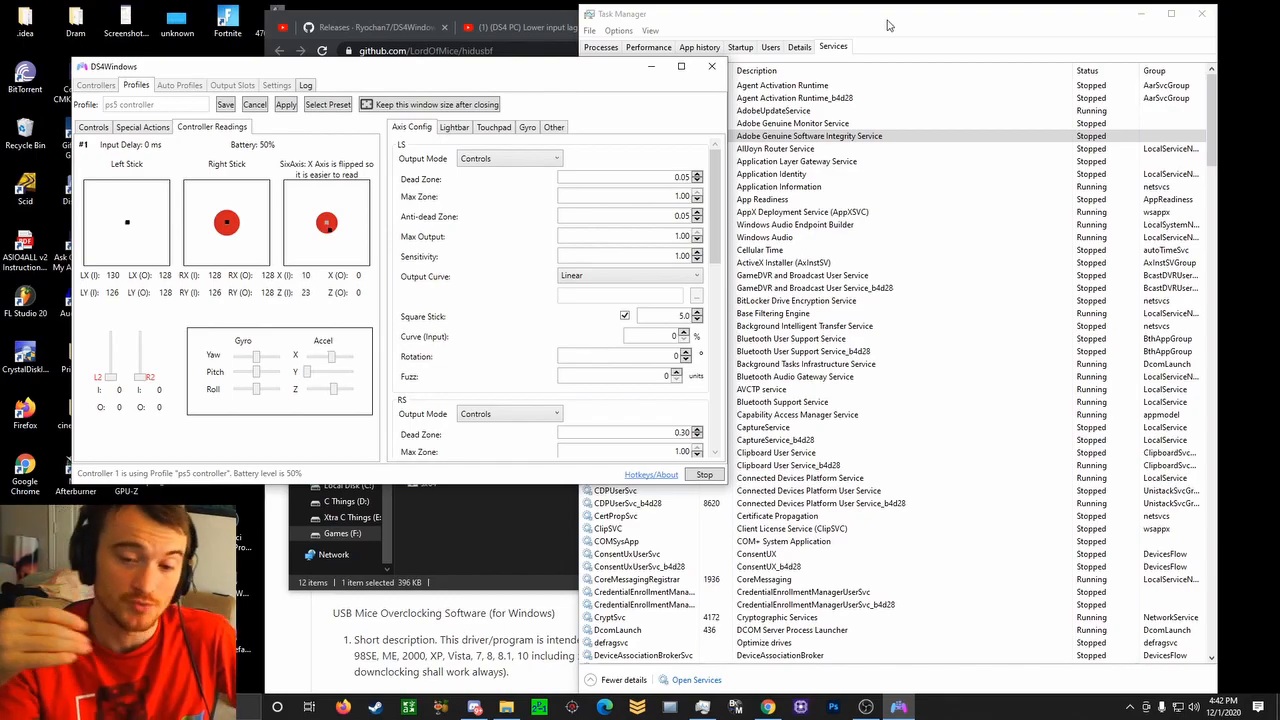
Find the NVIDIA LocalSystem Container and NVIDIA Display Container LS services in Task Manager and check the options for the display container
mouse_move(835, 14)
mouse_down()
mouse_move(871, 16)
mouse_move(843, 14)
mouse_up()
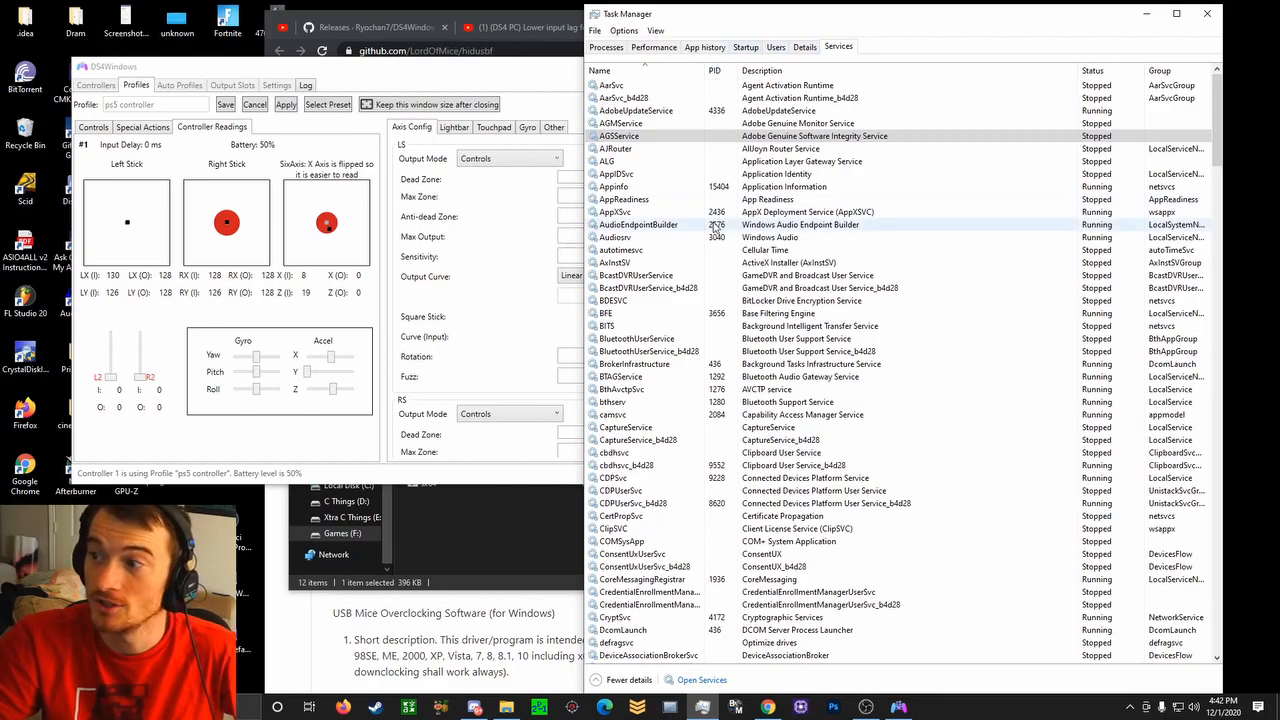
scroll(658, 400, down, 18)
scroll(658, 404, down, 11)
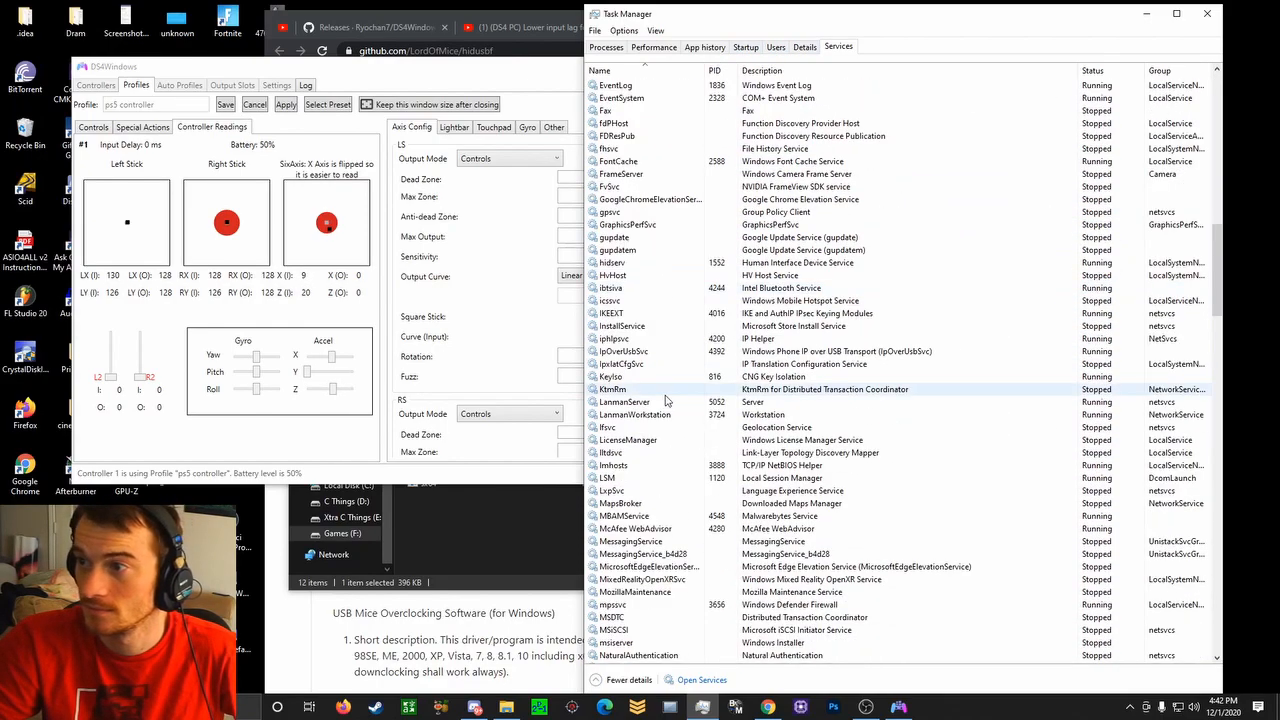
scroll(664, 401, down, 4)
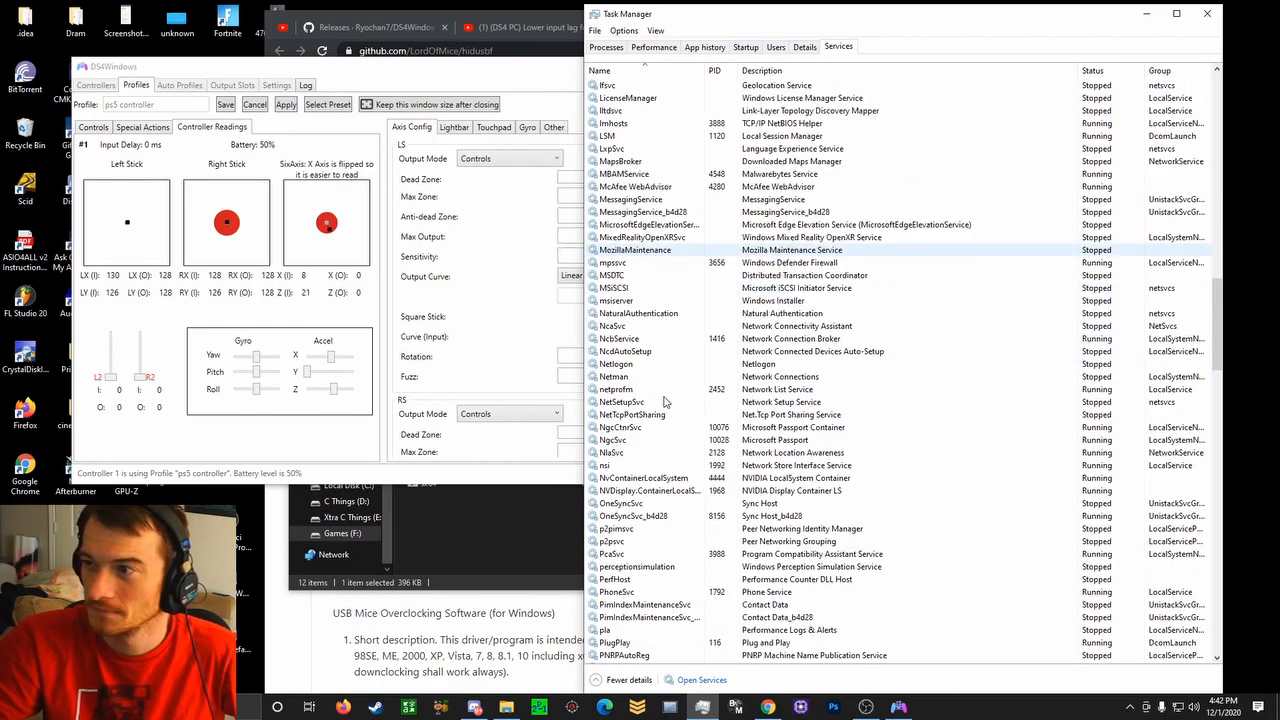
click(658, 479)
click(656, 491)
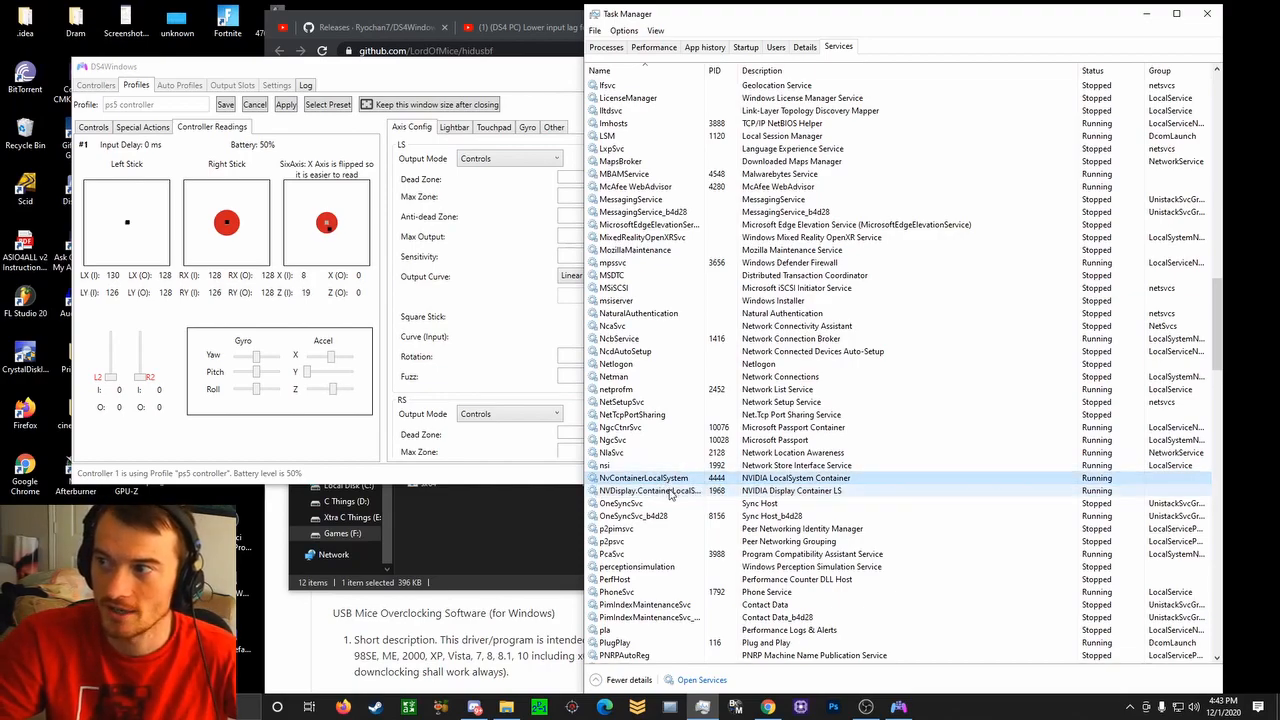
right_click(669, 494)
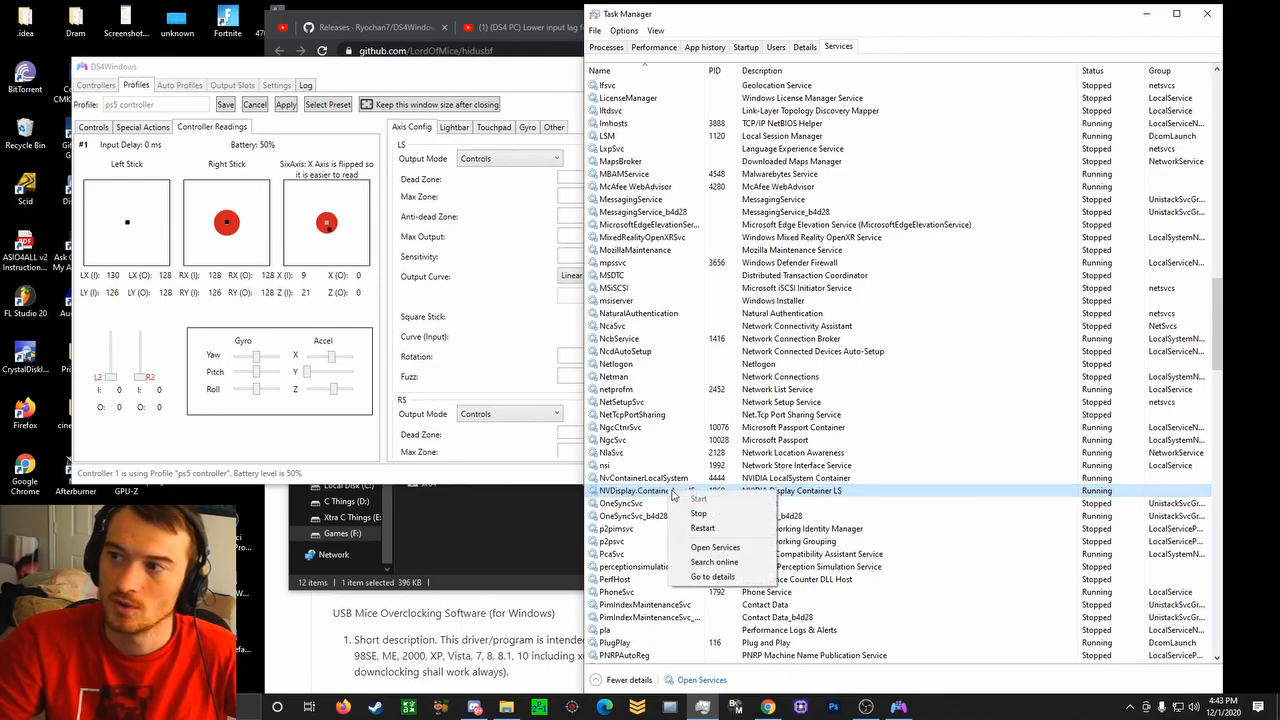
click(644, 481)
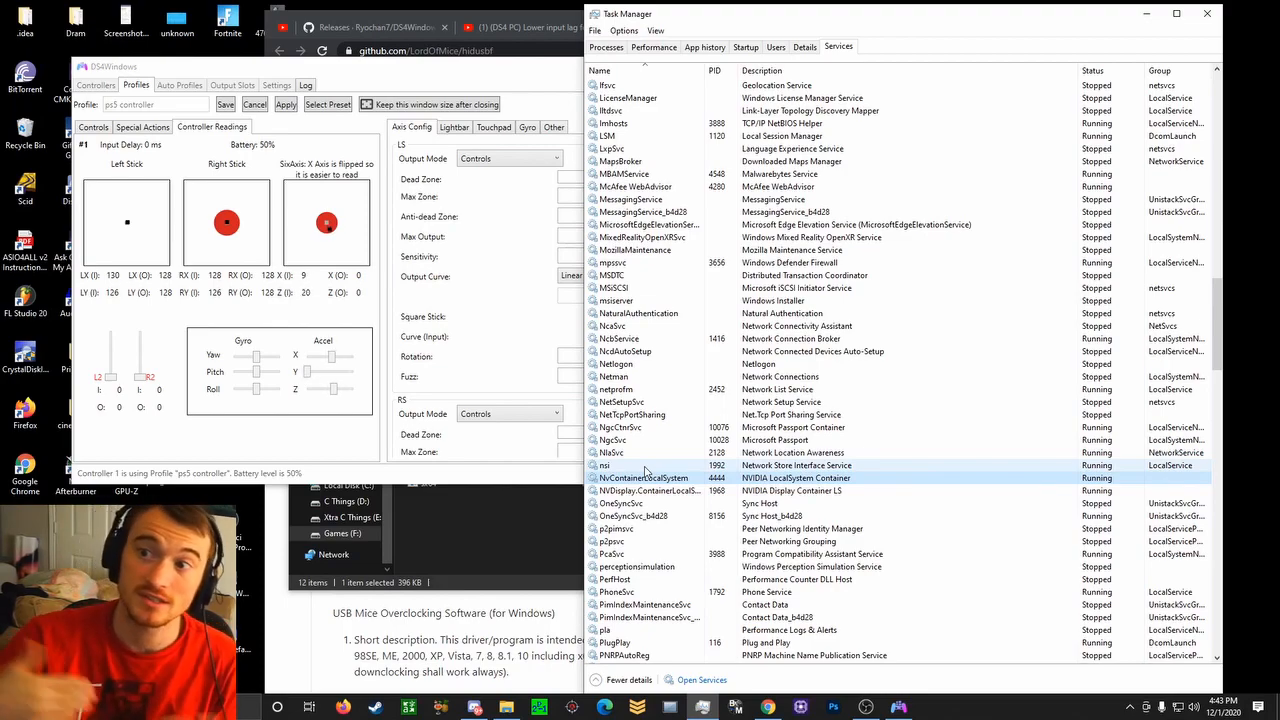
click(645, 476)
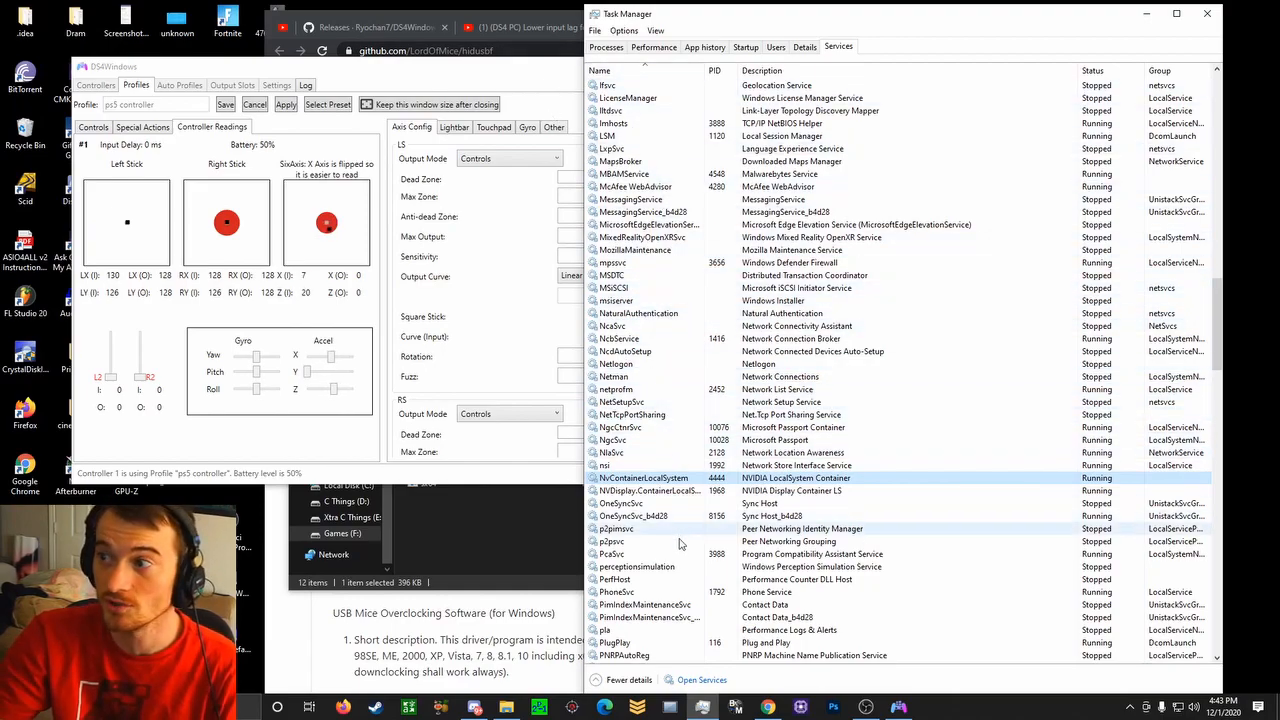
Start the AGMService and AGSService Adobe services in Task Manager
scroll(680, 161, up, 20)
scroll(700, 161, up, 7)
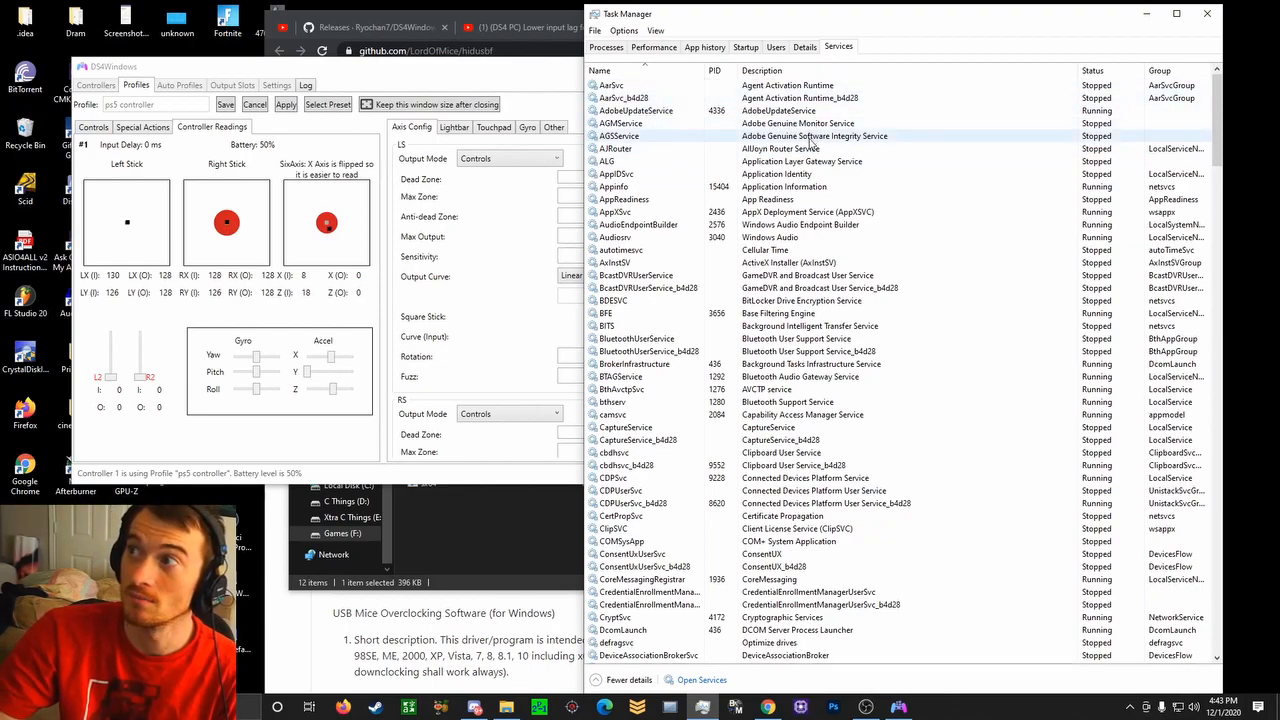
right_click(676, 127)
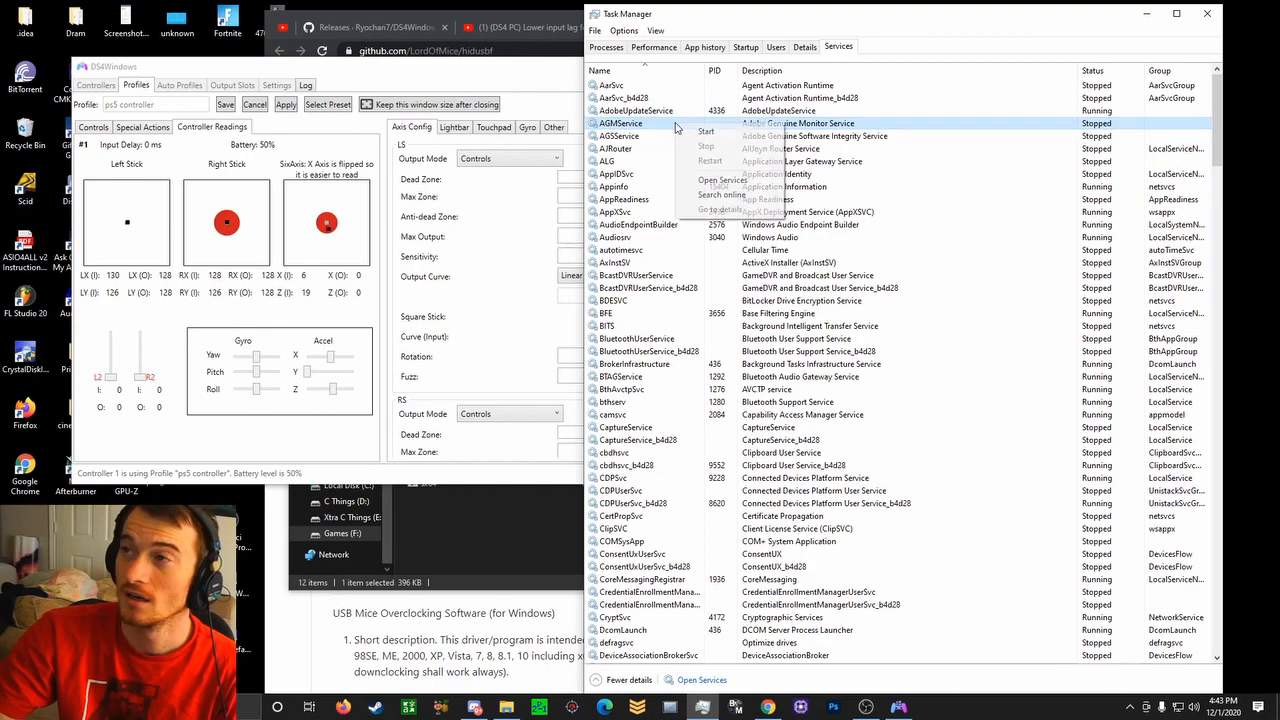
click(704, 132)
right_click(646, 137)
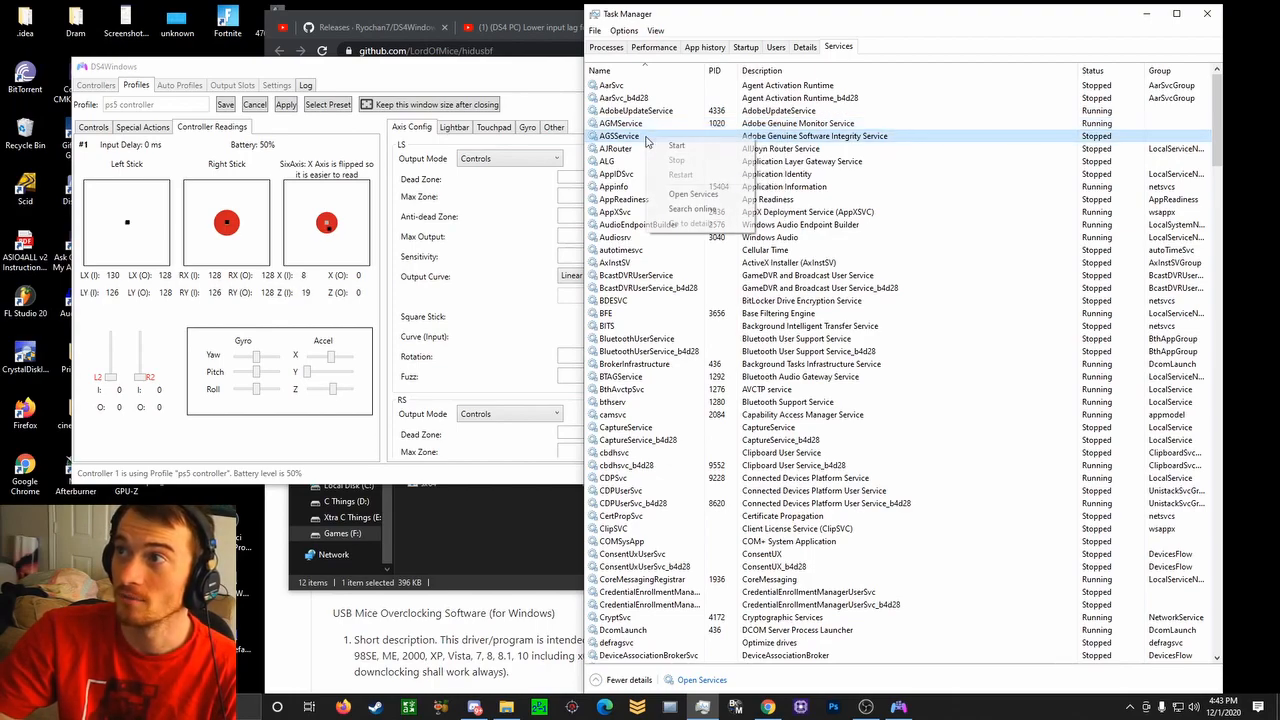
click(680, 146)
Stop and restart the DS4Windows controller service and review the newest entries in its log
drag(526, 70, 480, 75)
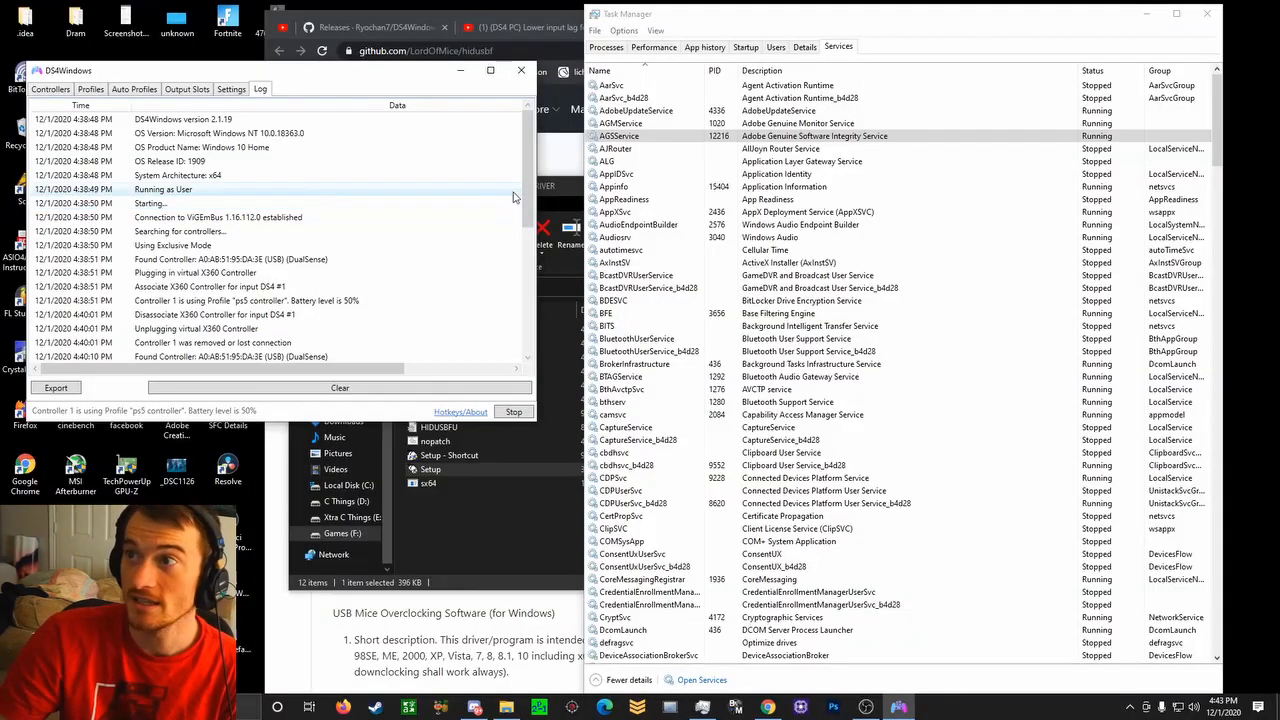
scroll(534, 354, down, 5)
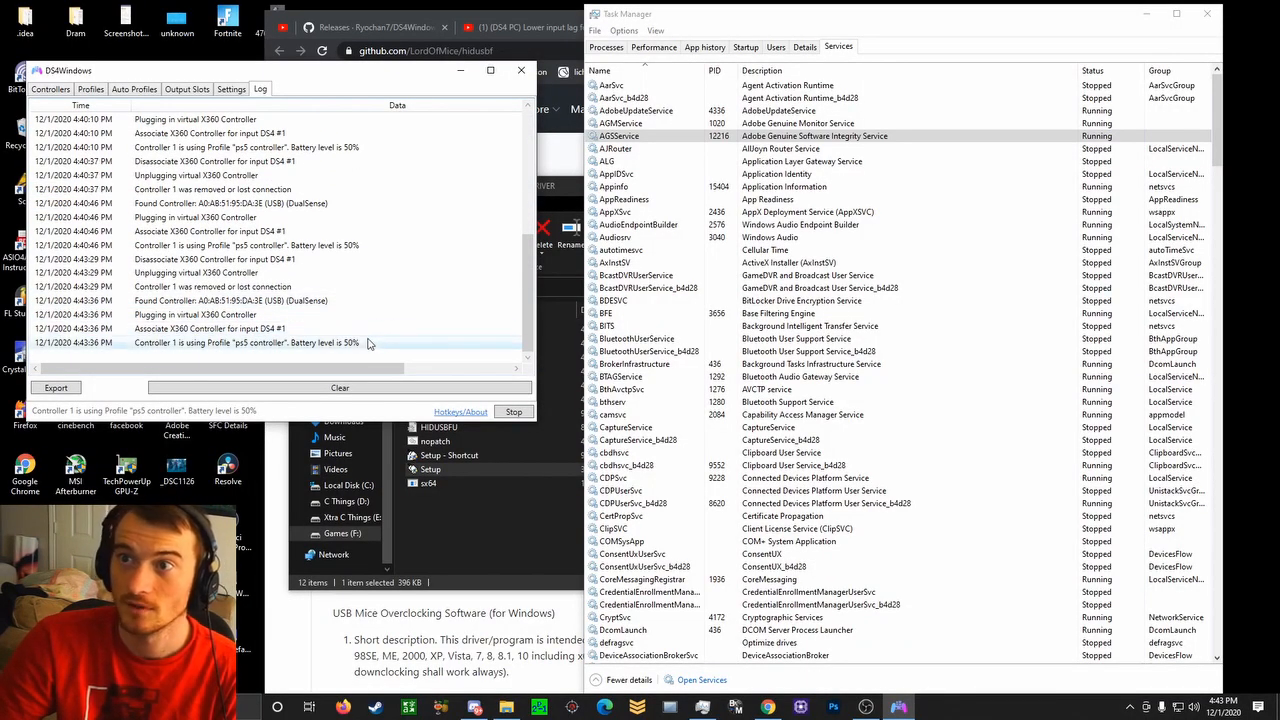
scroll(659, 383, down, 20)
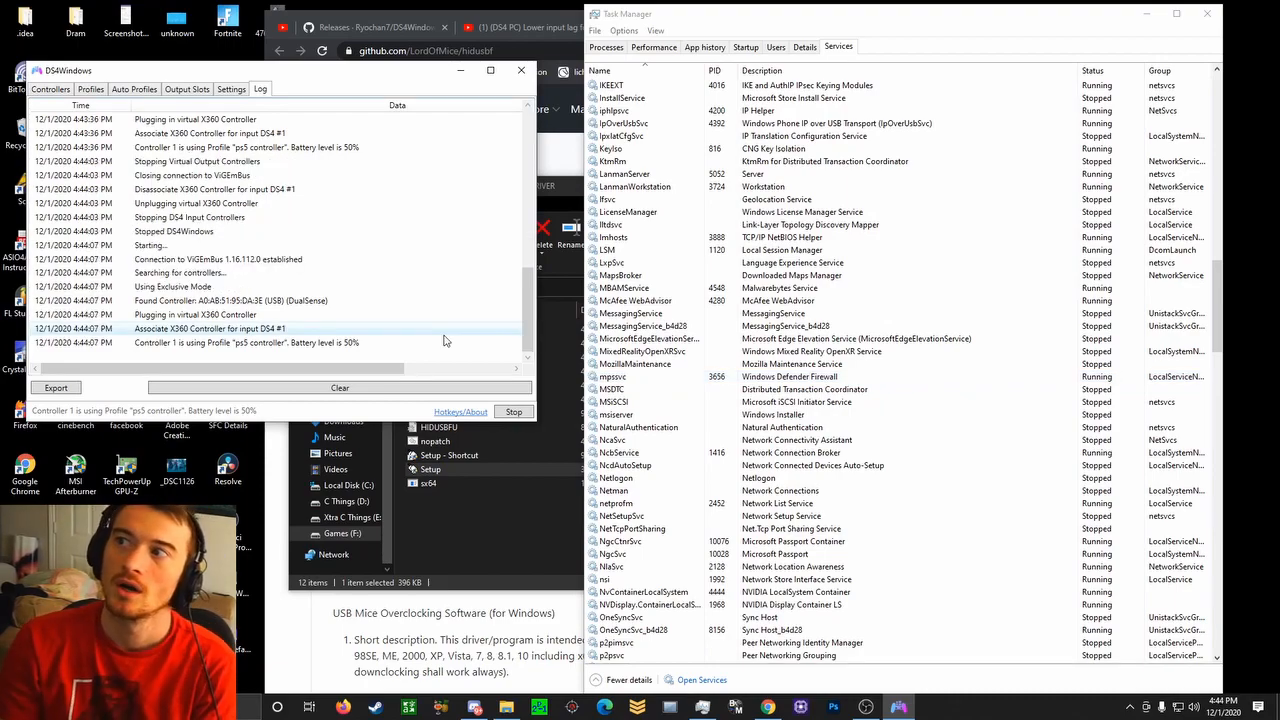
Look over the Task Manager services again and check the Using Exclusive Mode and Found Controller entries in the DS4Windows log
click(841, 47)
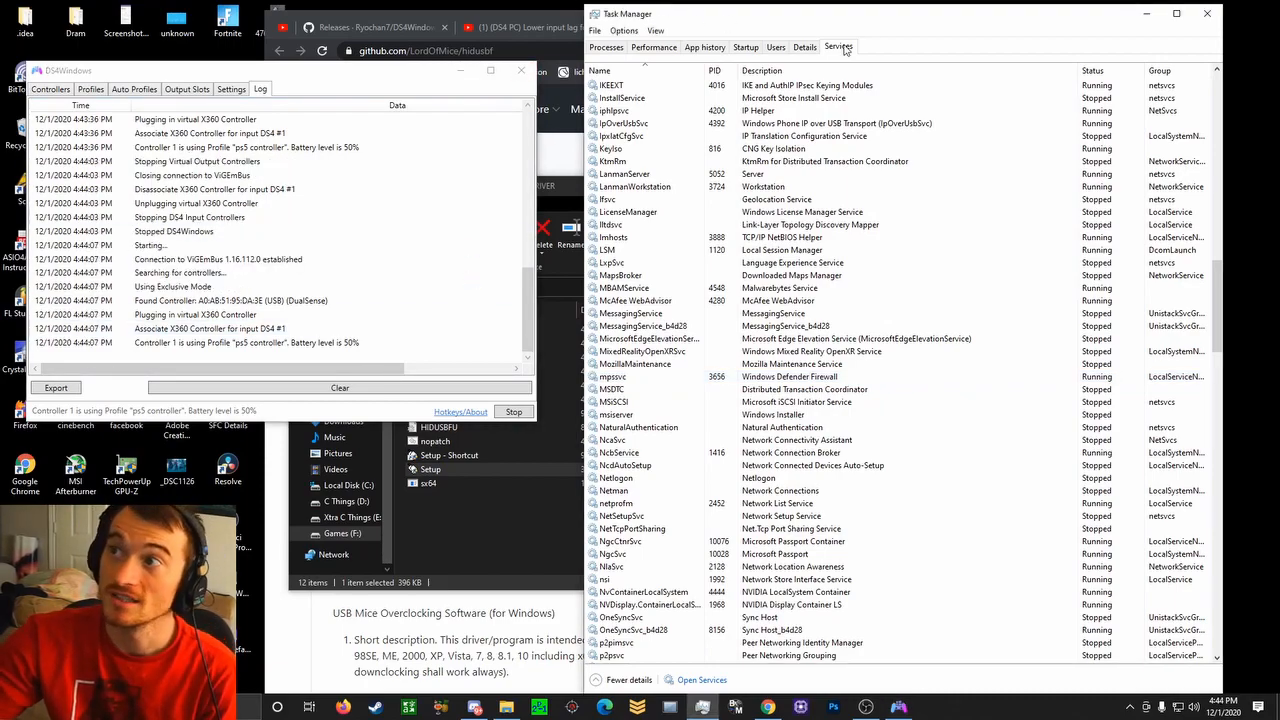
scroll(680, 170, up, 12)
scroll(680, 170, up, 18)
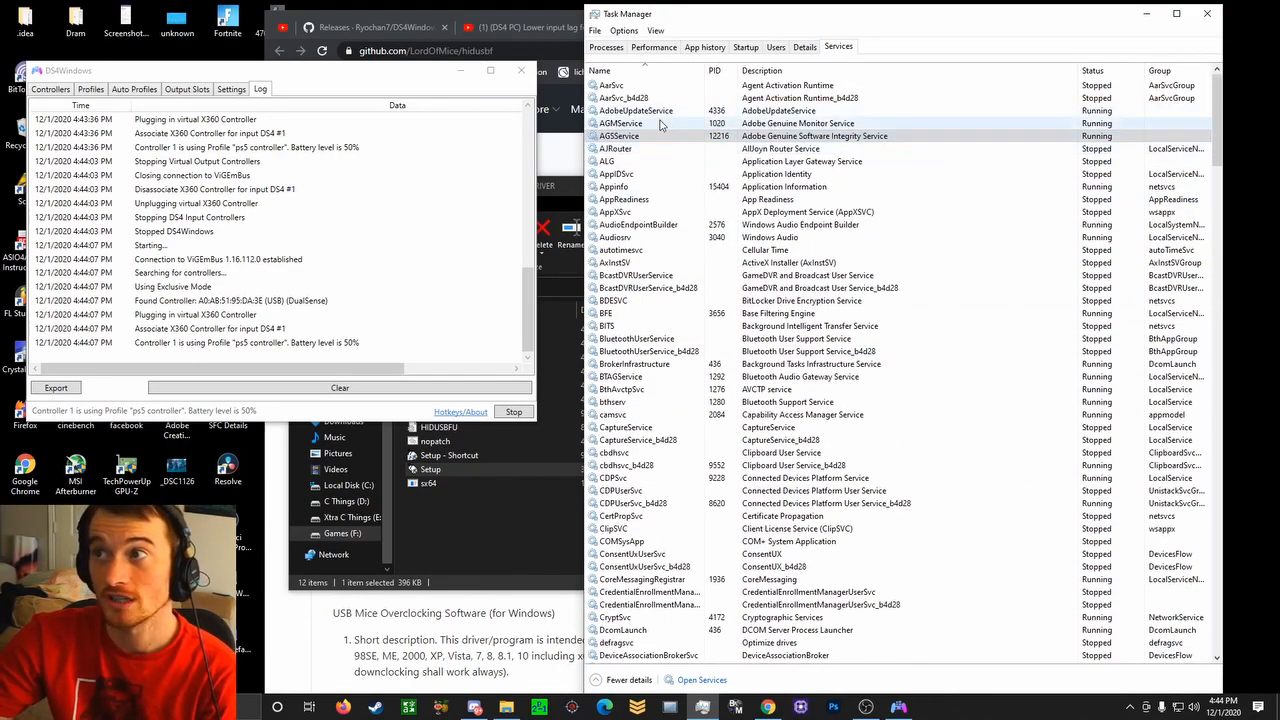
scroll(660, 124, down, 20)
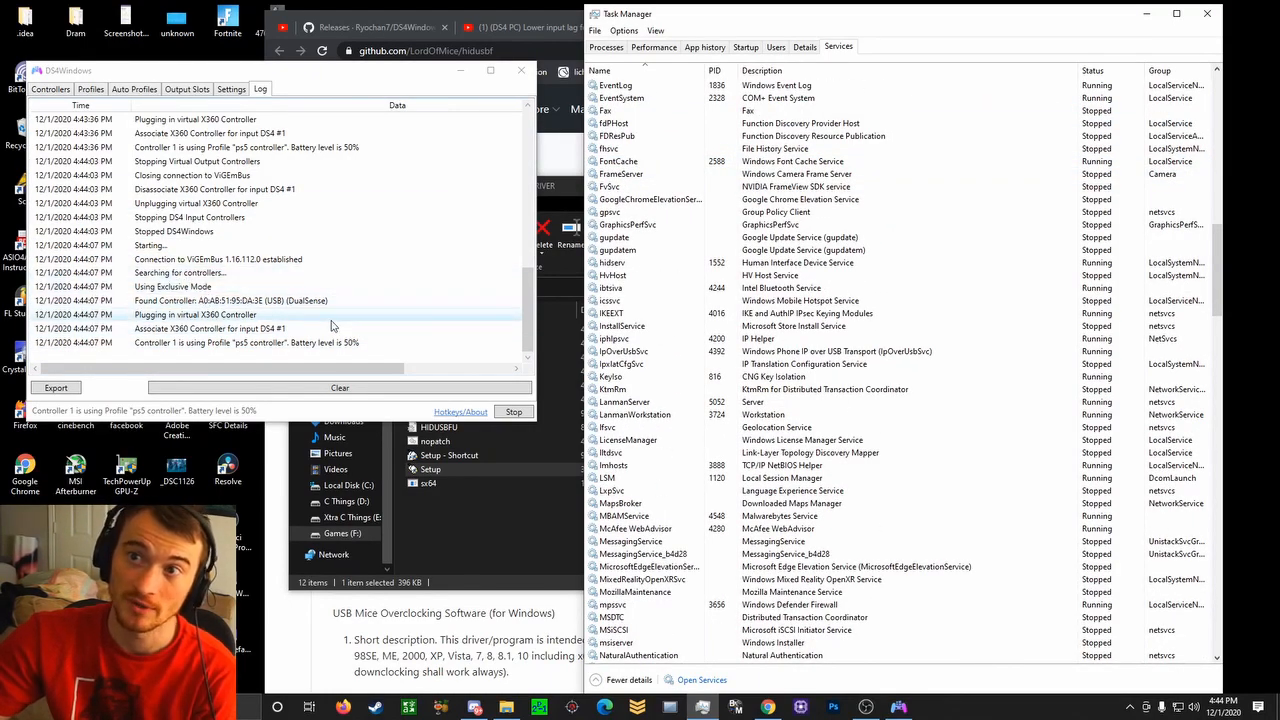
click(270, 289)
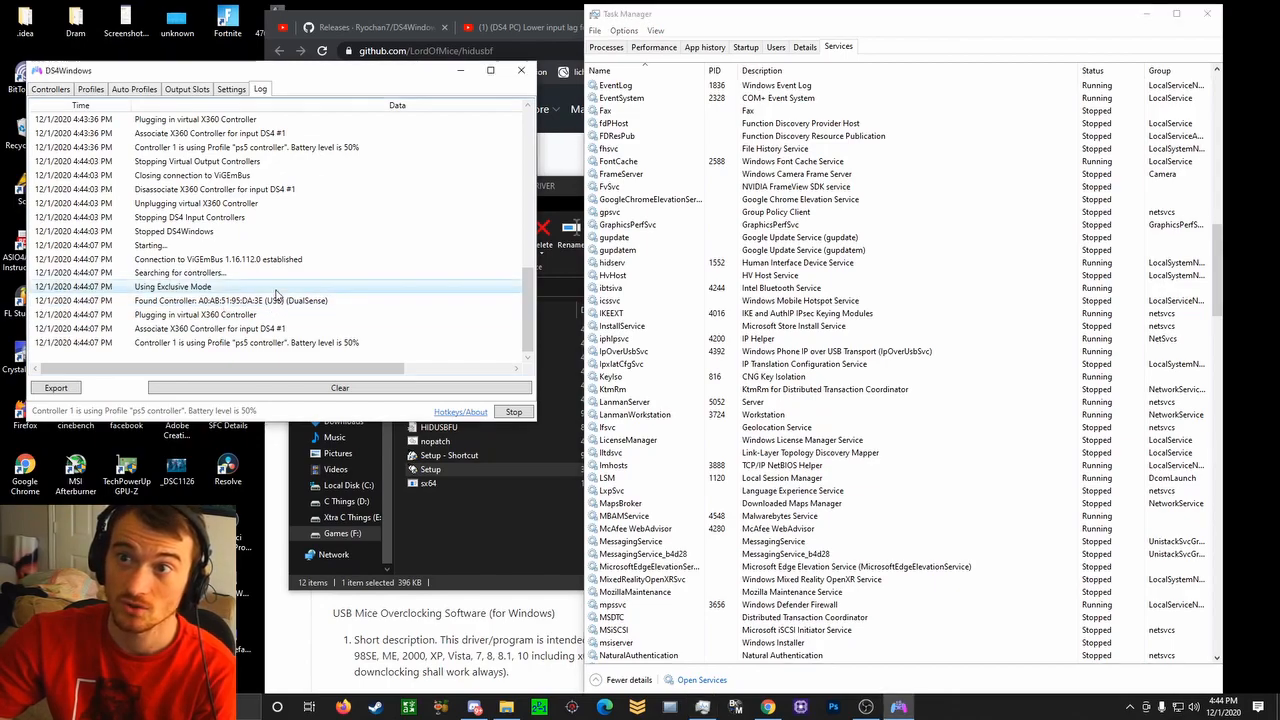
click(257, 303)
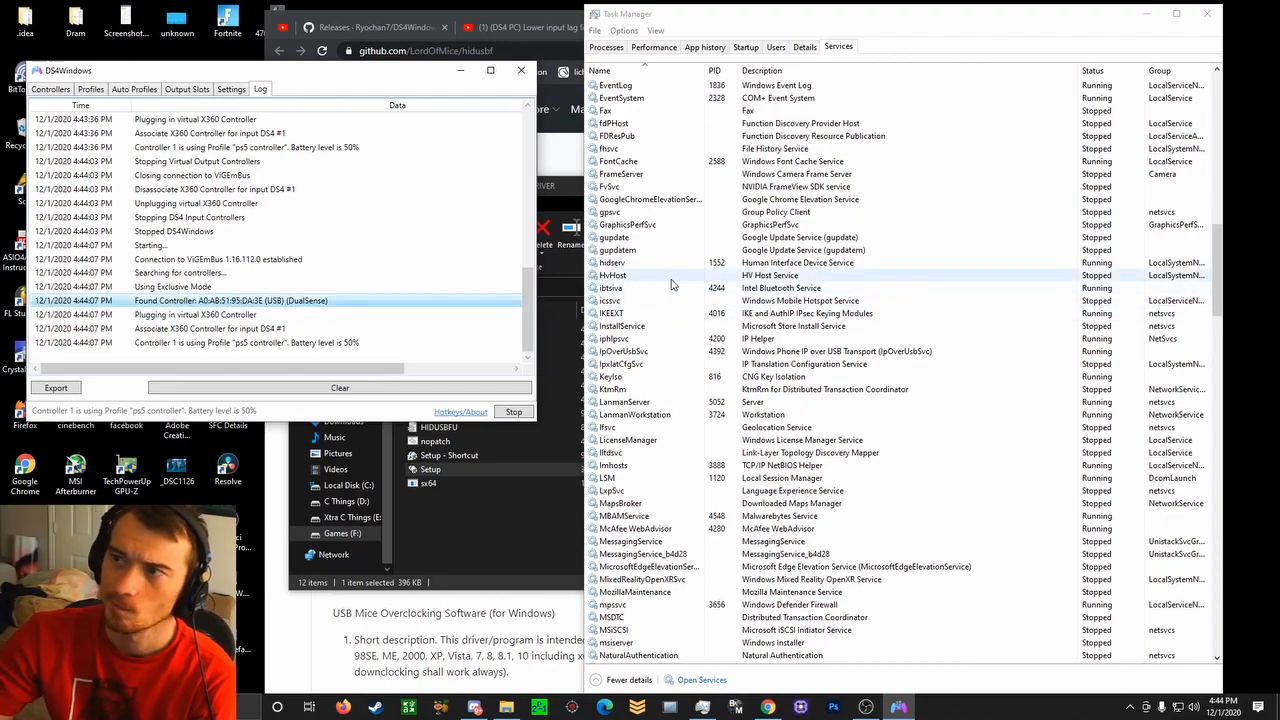
Look through the remaining Windows services once more and close Task Manager
scroll(672, 285, up, 20)
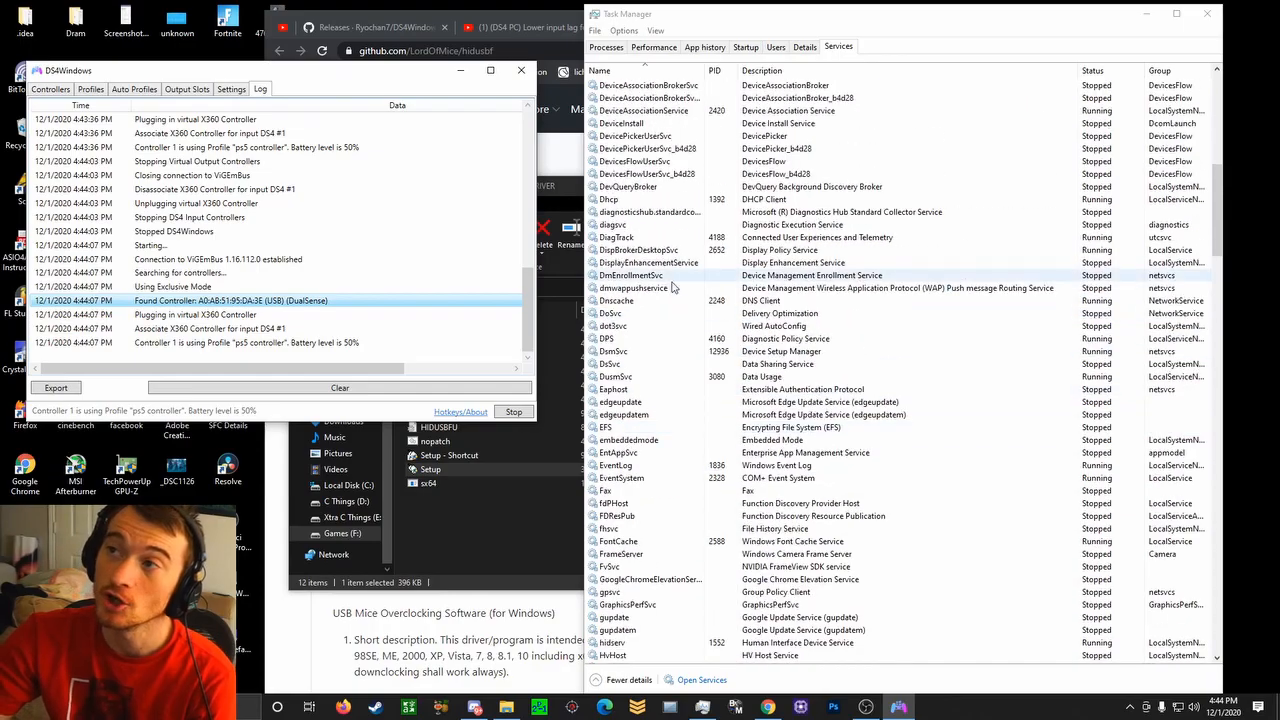
scroll(700, 280, down, 20)
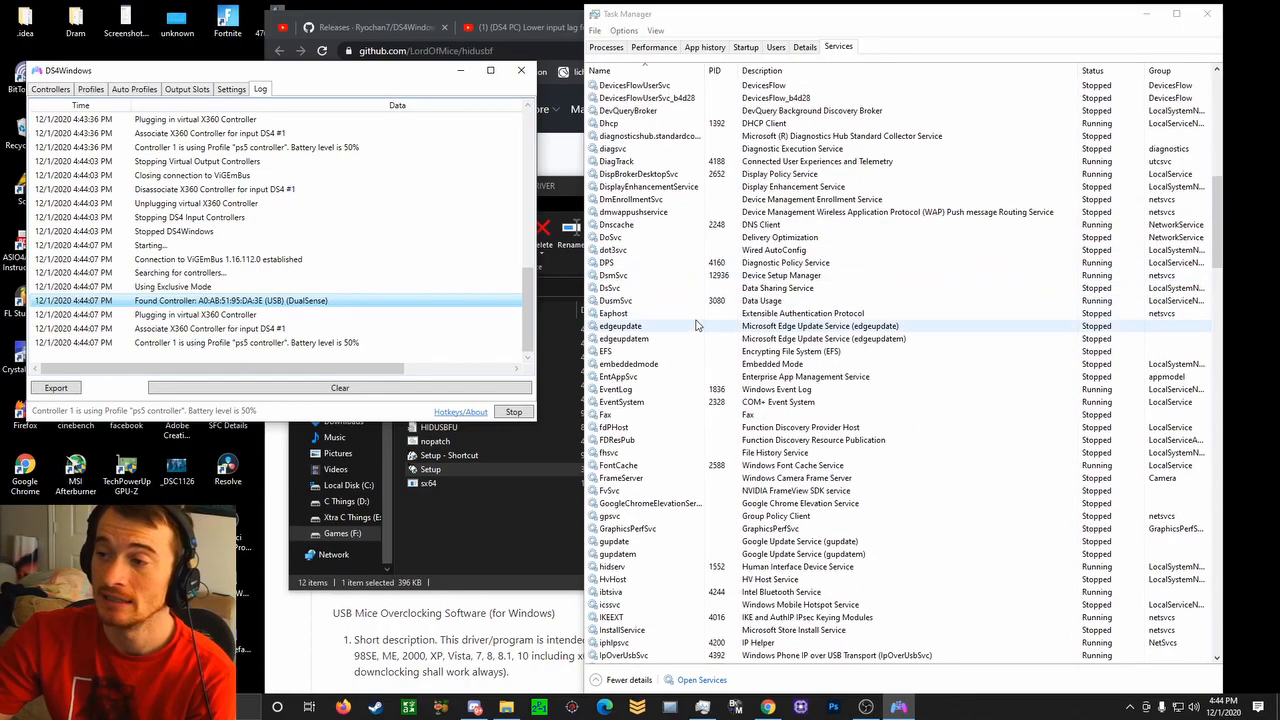
scroll(678, 617, down, 2)
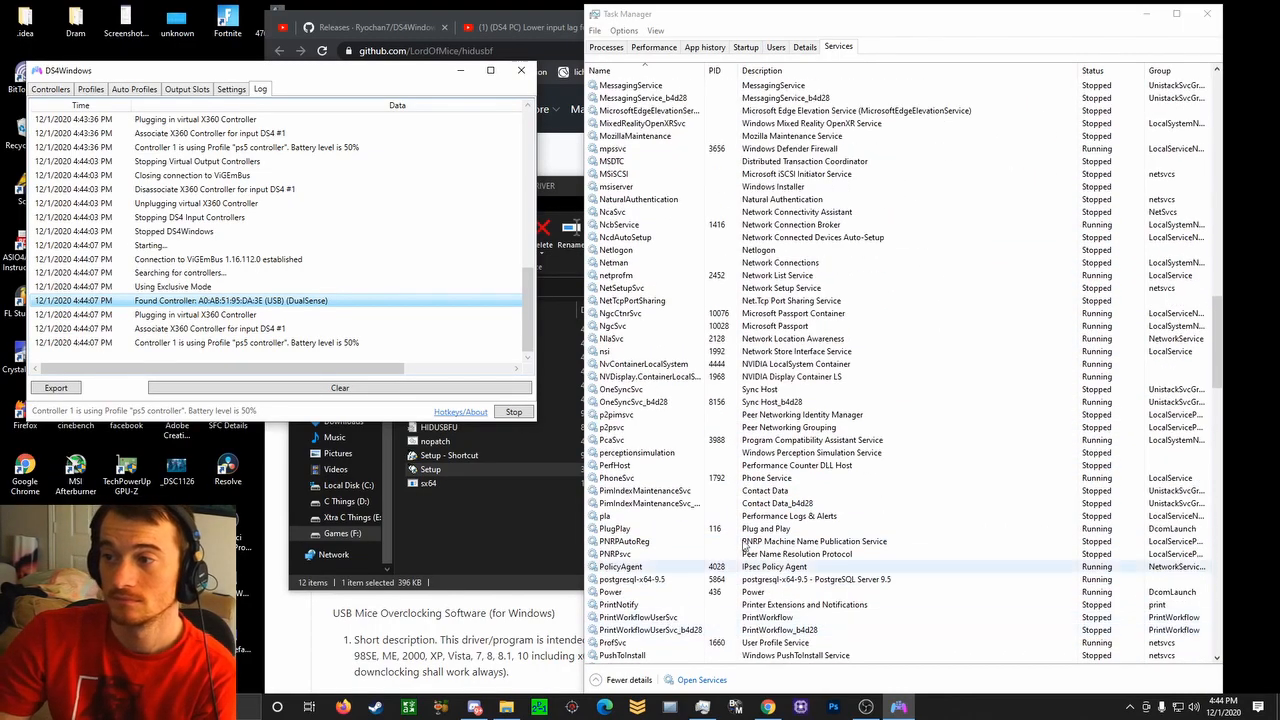
click(1207, 13)
Search Windows for "background", open the Background apps settings to check whether apps may run in the background, and close Settings
click(150, 707)
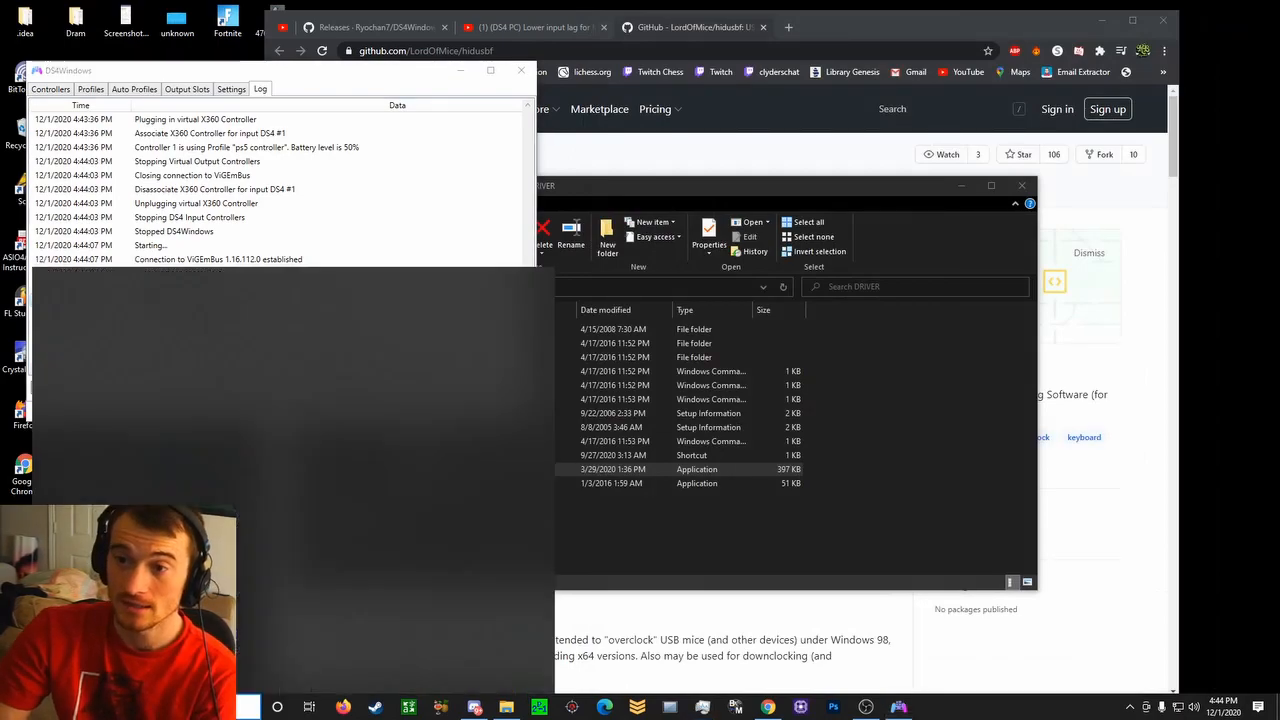
text(background)
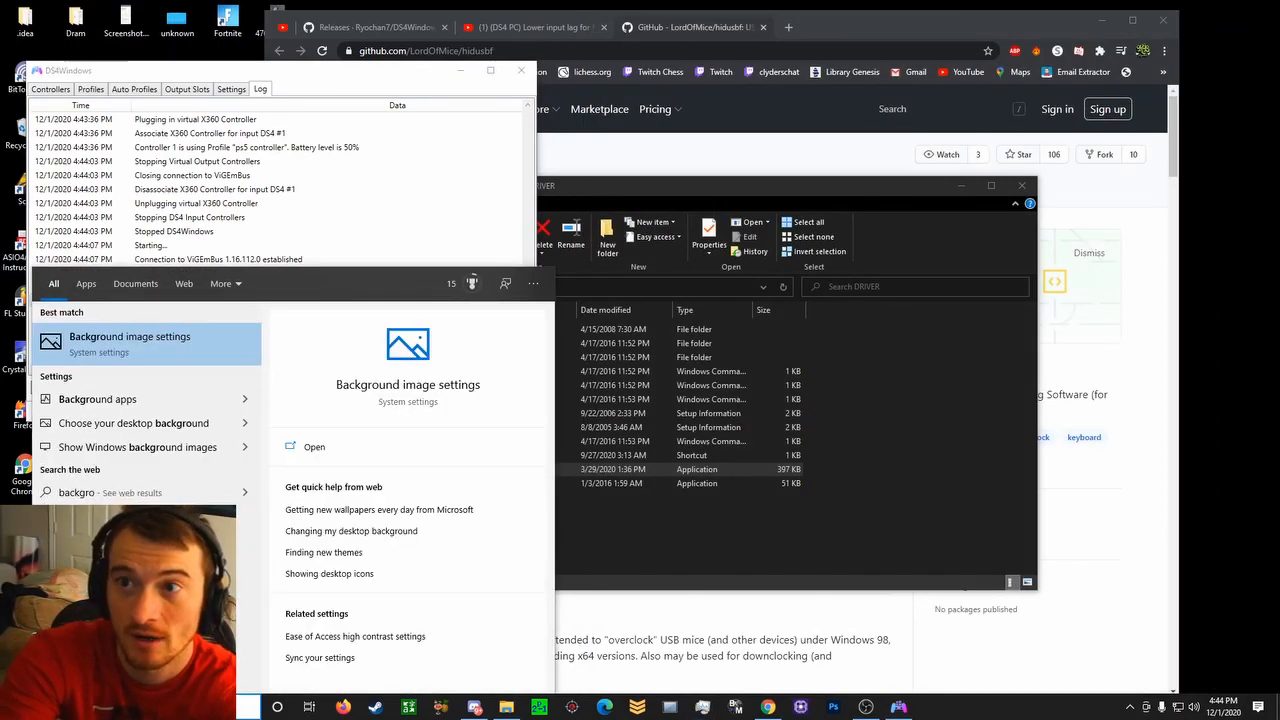
key(Return)
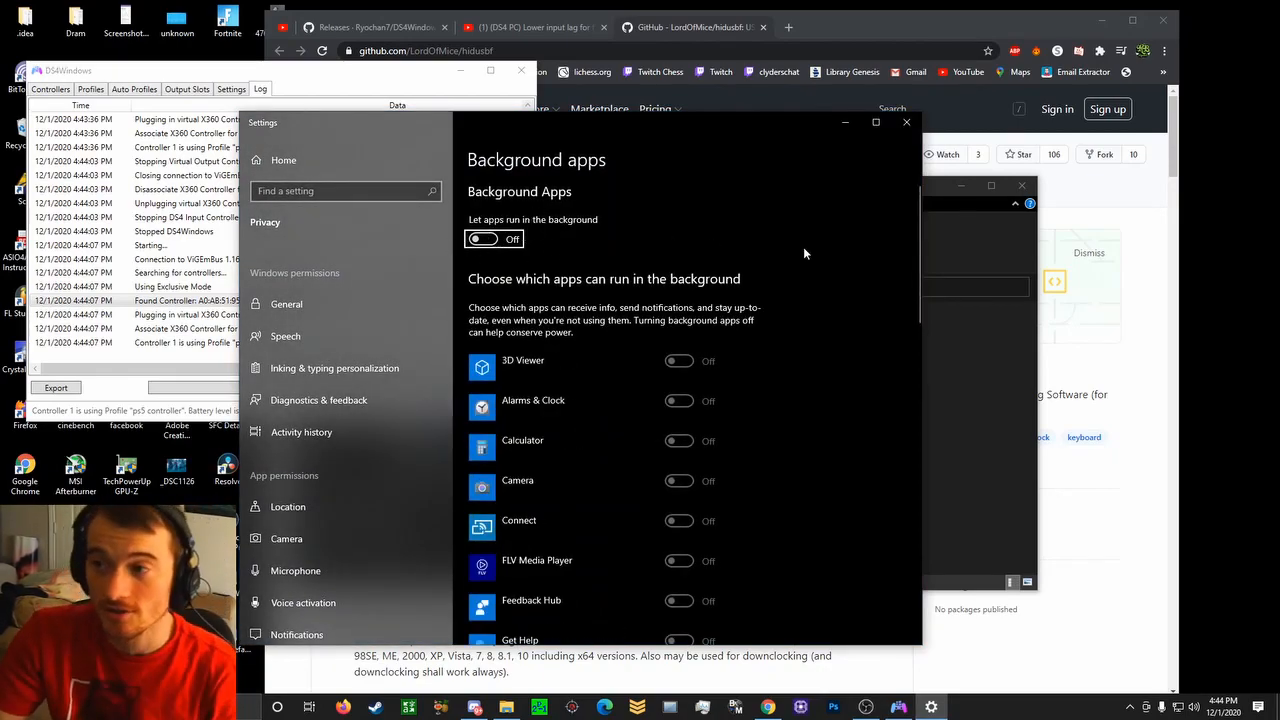
click(906, 122)
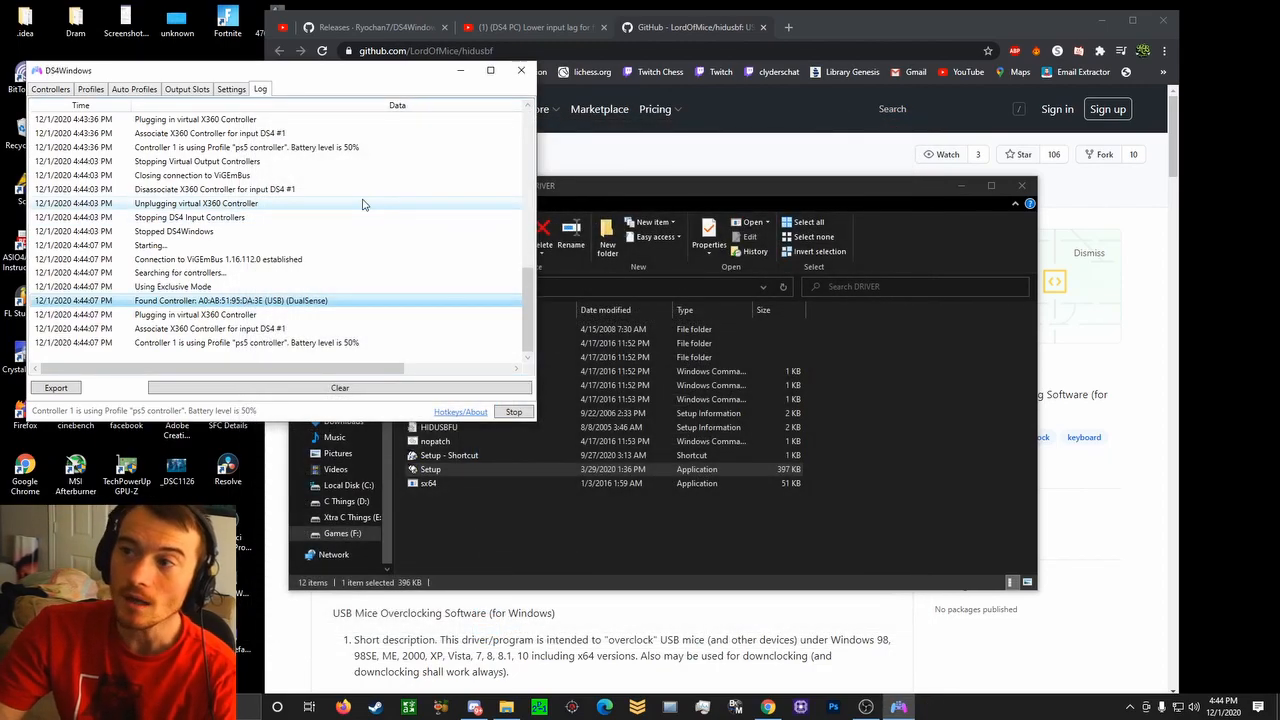